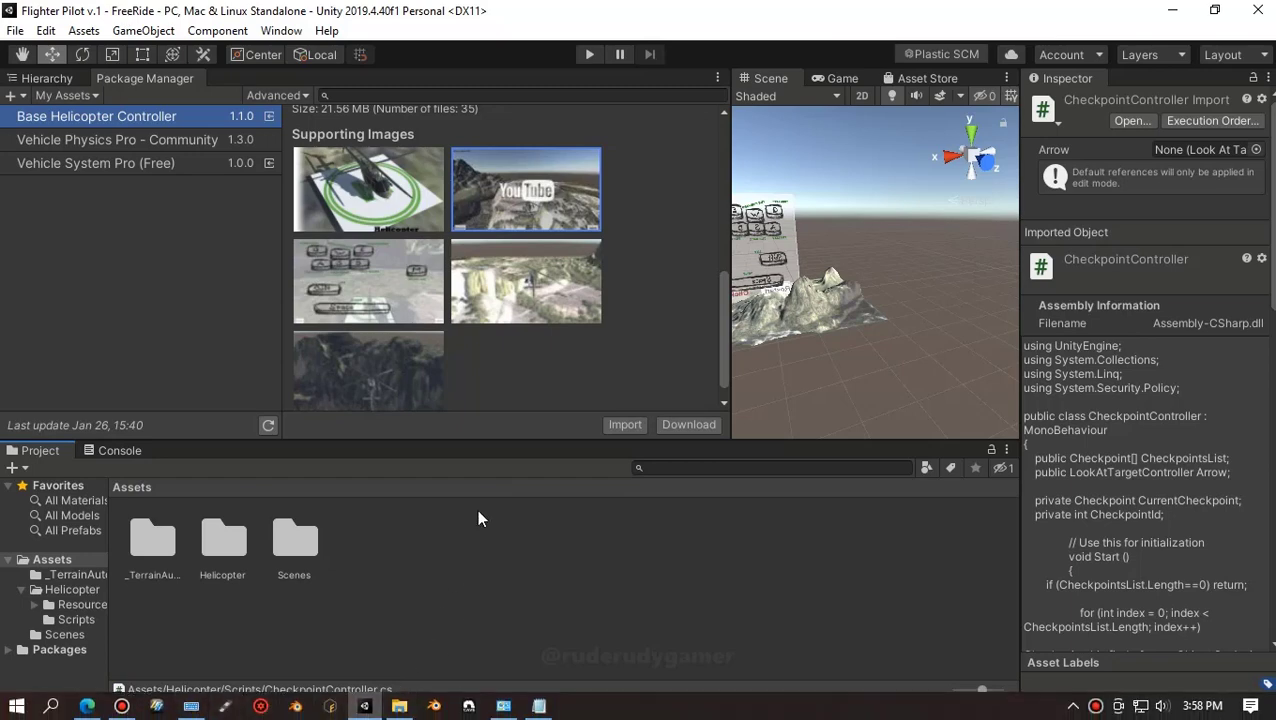
Review Base Helicopter Controller's Supporting Images in Package Manager, then minimize Unity.
click(141, 140)
click(132, 116)
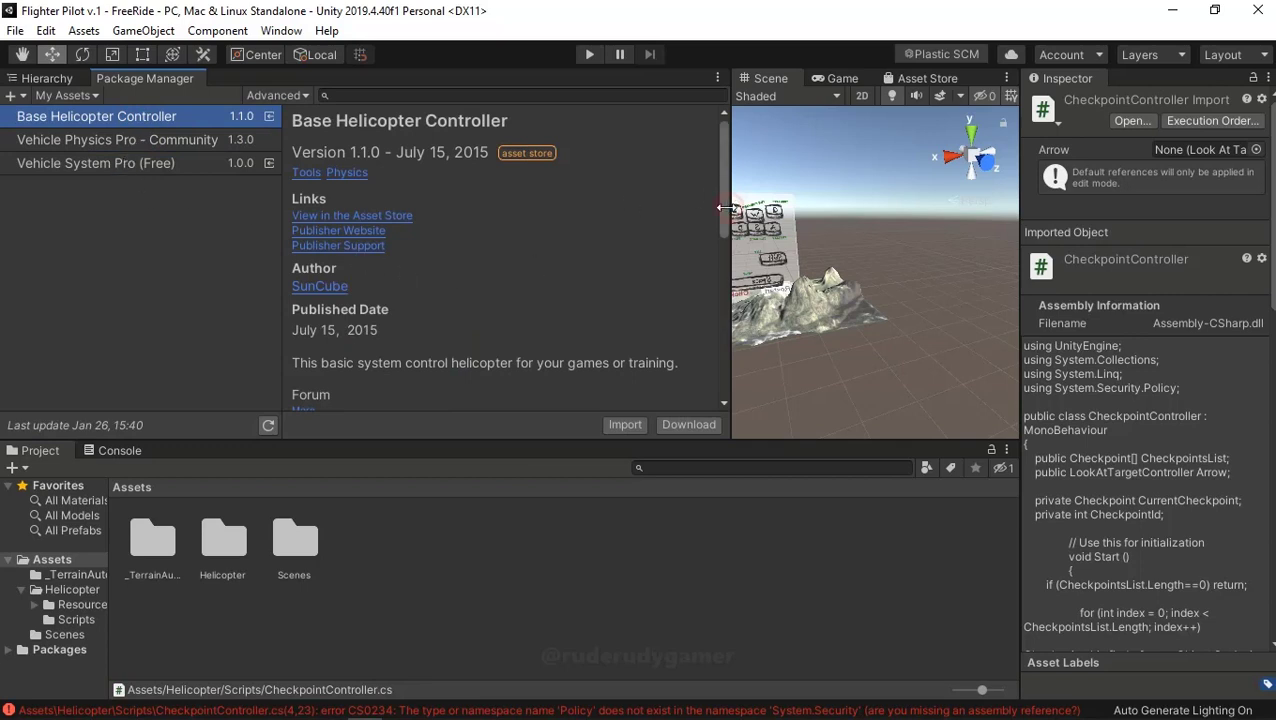
drag(725, 207, 713, 374)
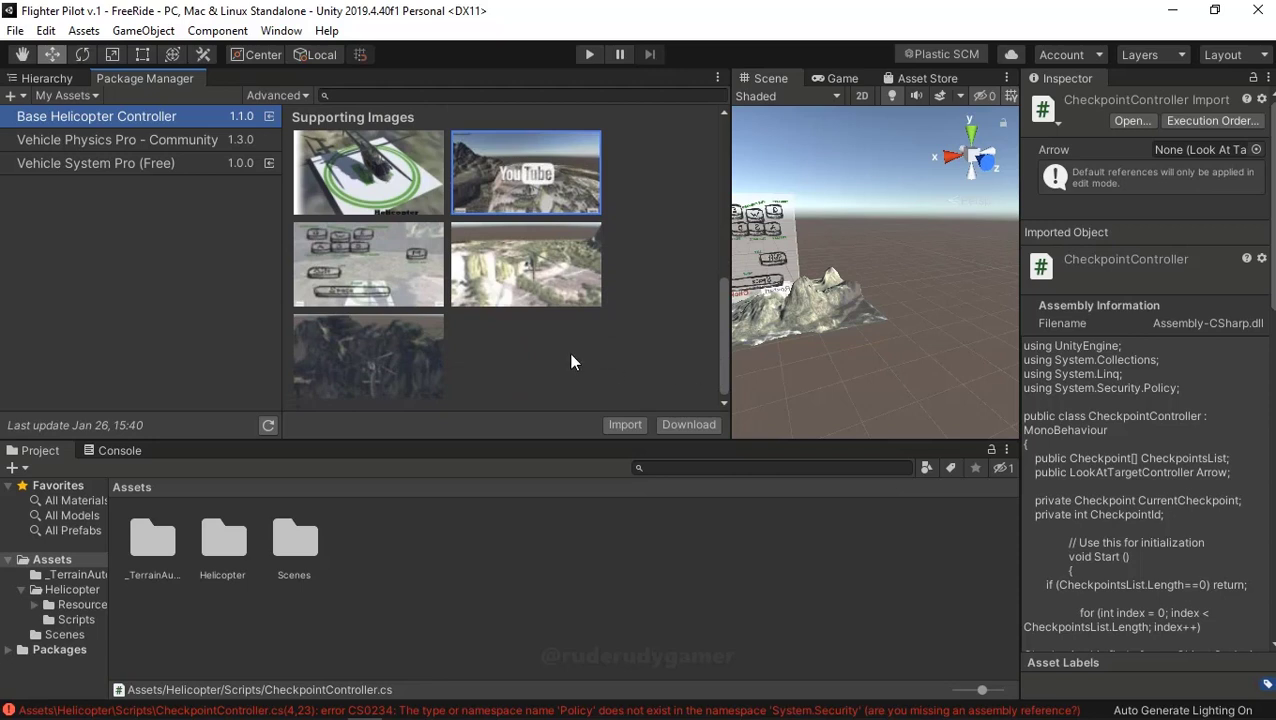
click(1173, 15)
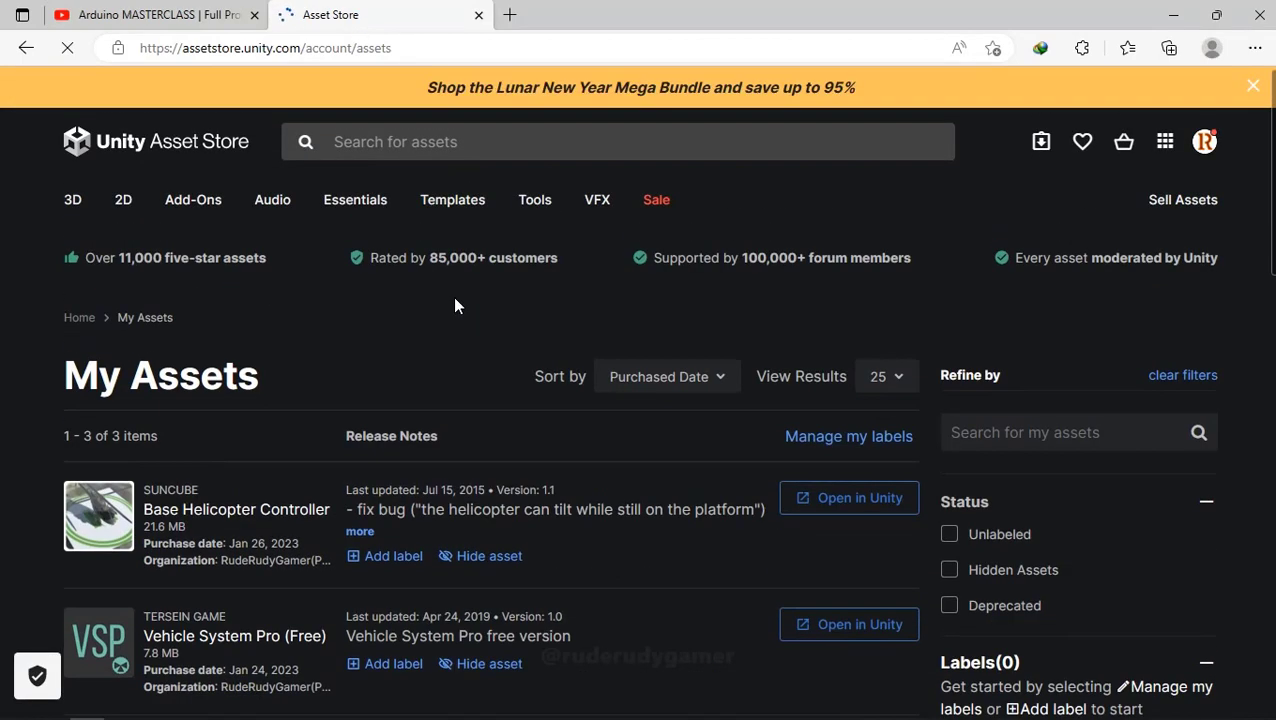
Return to the Base Helicopter Controller store page and pause its preview video at 0:26.
scroll(455, 305, down, 3)
scroll(453, 295, up, 3)
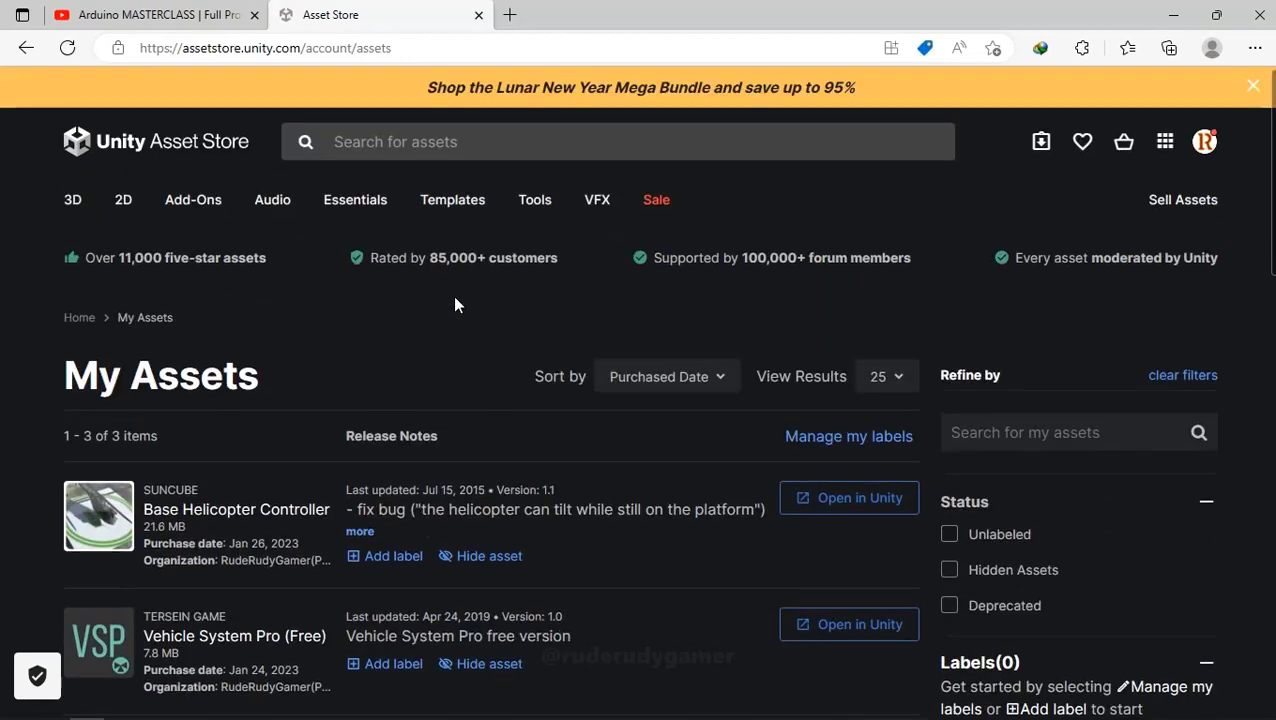
click(26, 49)
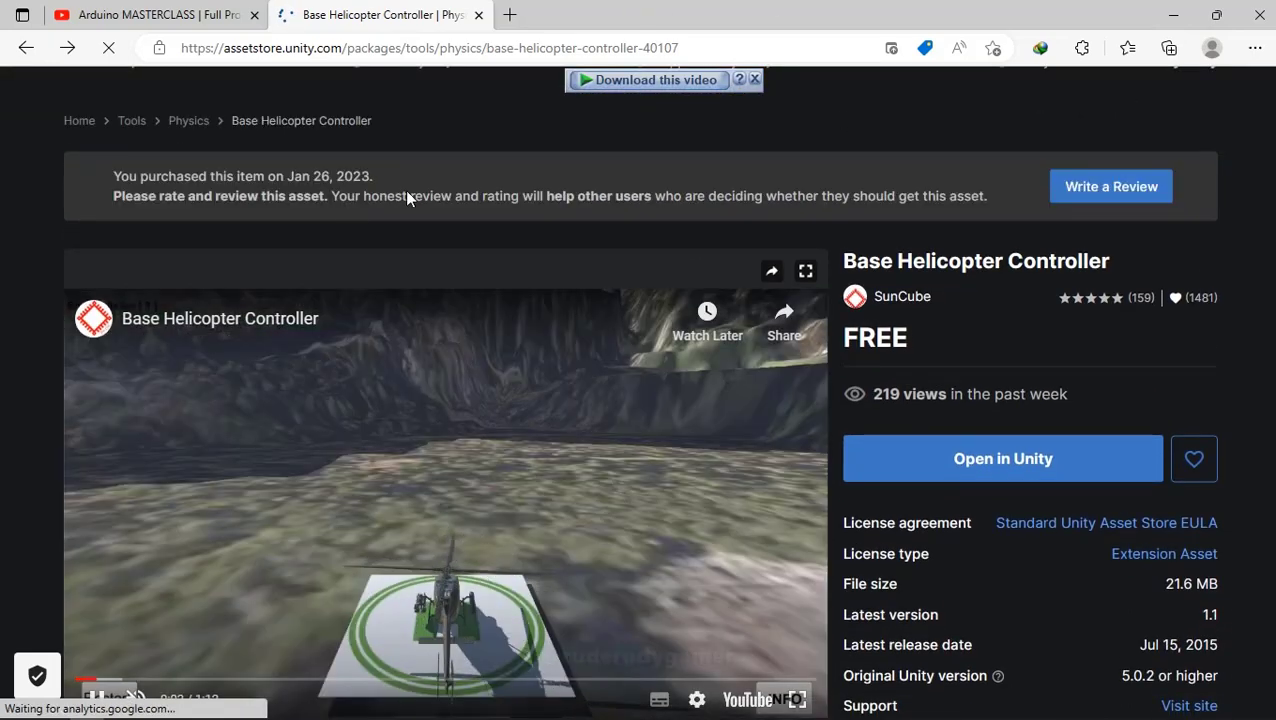
scroll(294, 337, down, 4)
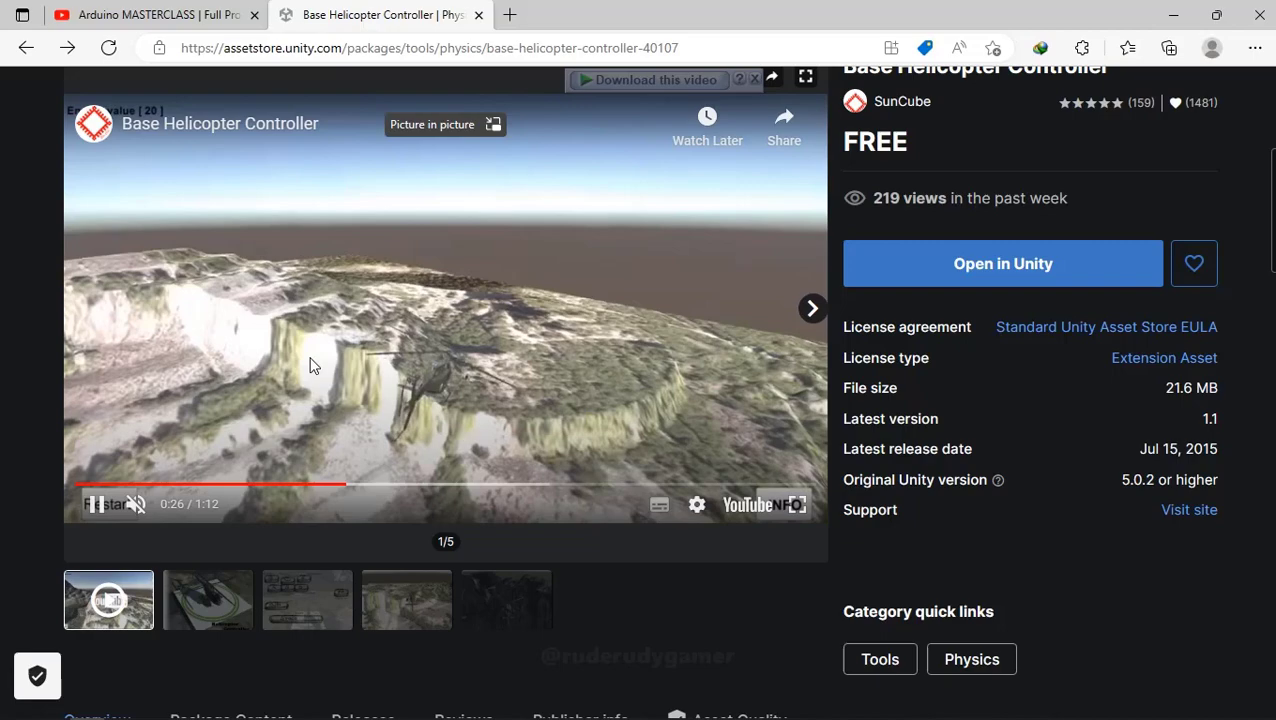
click(430, 390)
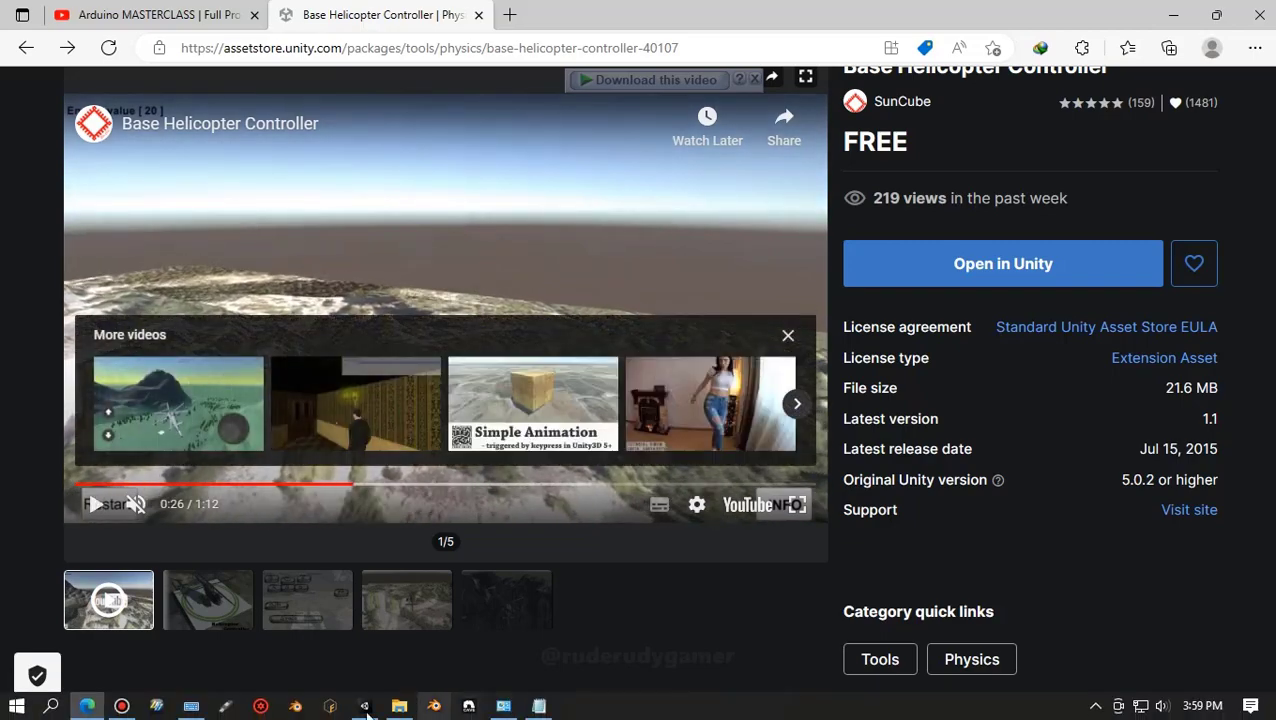
Bring the Unity editor back to the front and widen the Scene view slightly.
click(370, 700)
scroll(455, 290, up, 3)
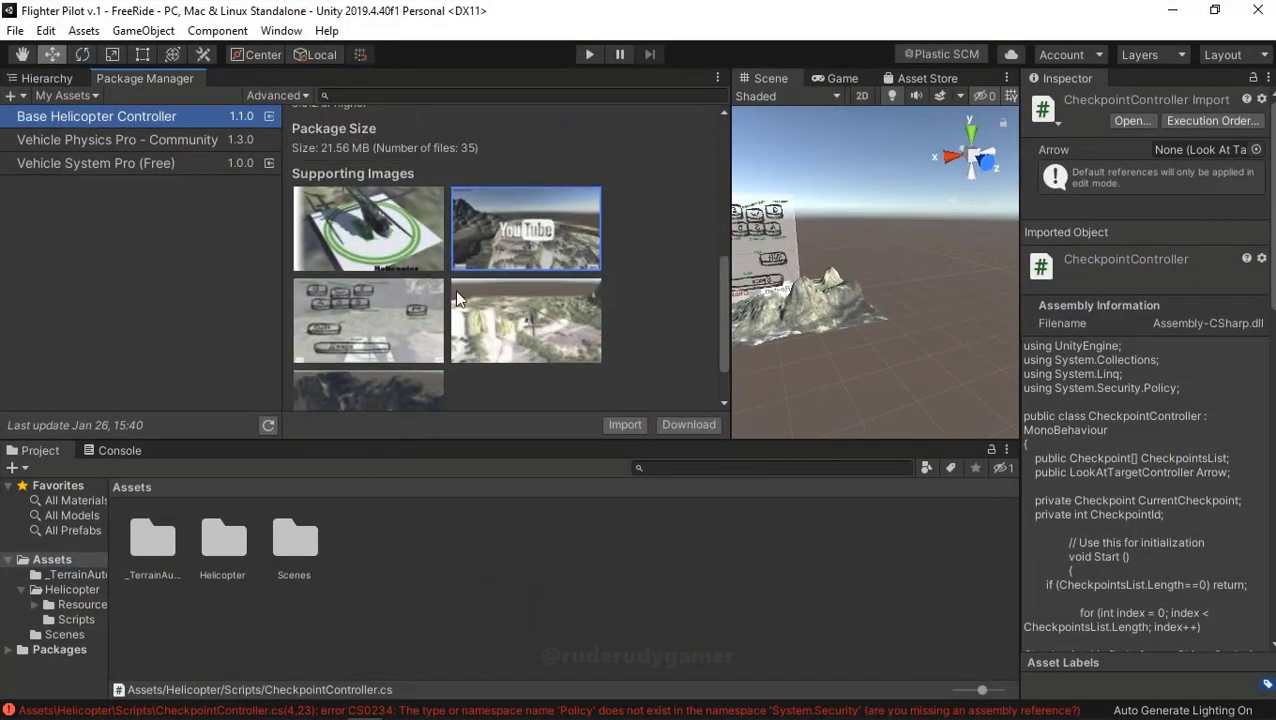
scroll(430, 280, down, 1)
mouse_move(726, 351)
mouse_down()
mouse_move(692, 175)
mouse_move(710, 392)
mouse_up()
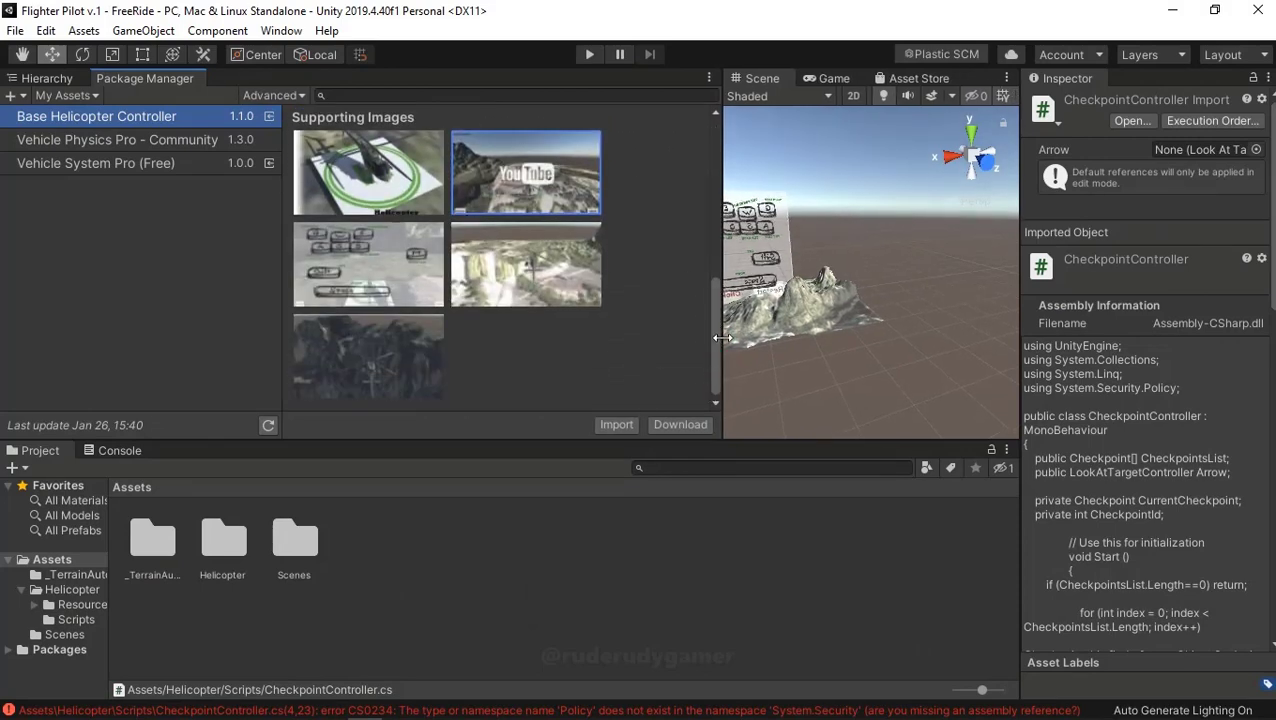
mouse_move(709, 348)
mouse_down()
mouse_move(710, 320)
mouse_move(647, 367)
mouse_up()
Show the FreeRide hierarchy and enlarge the Scene view by narrowing the hierarchy panel.
click(42, 80)
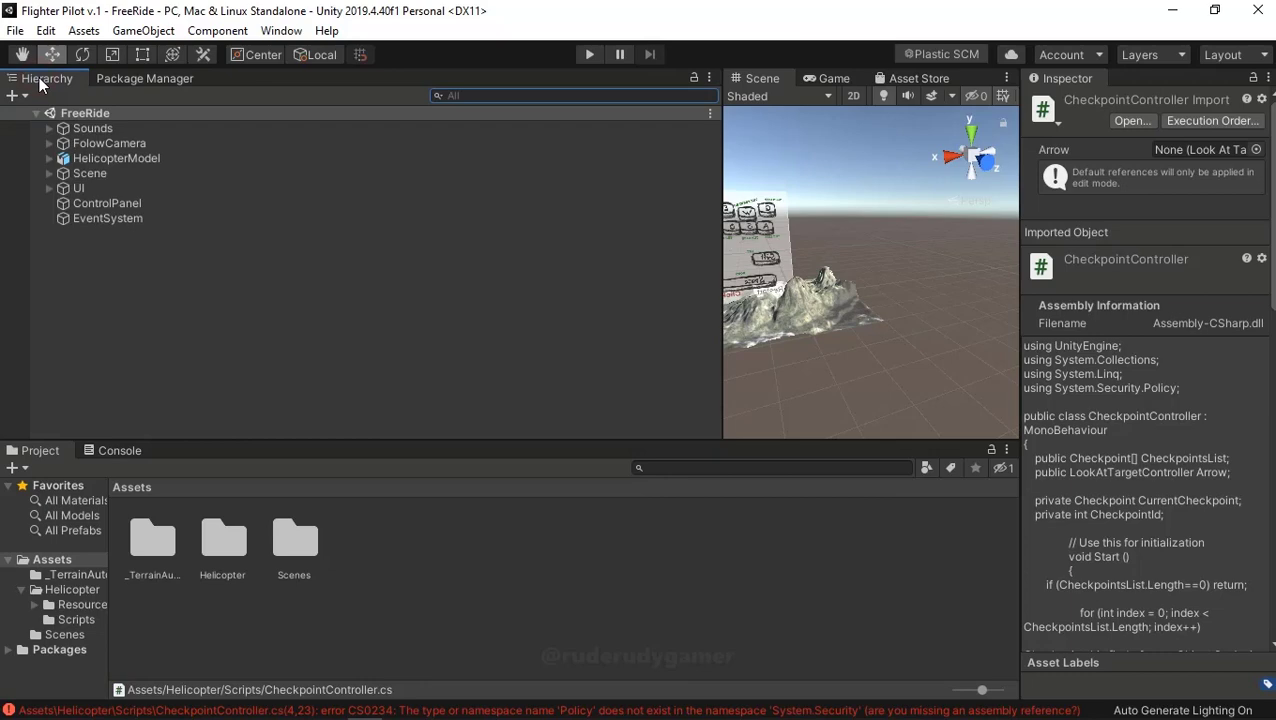
drag(718, 323, 224, 390)
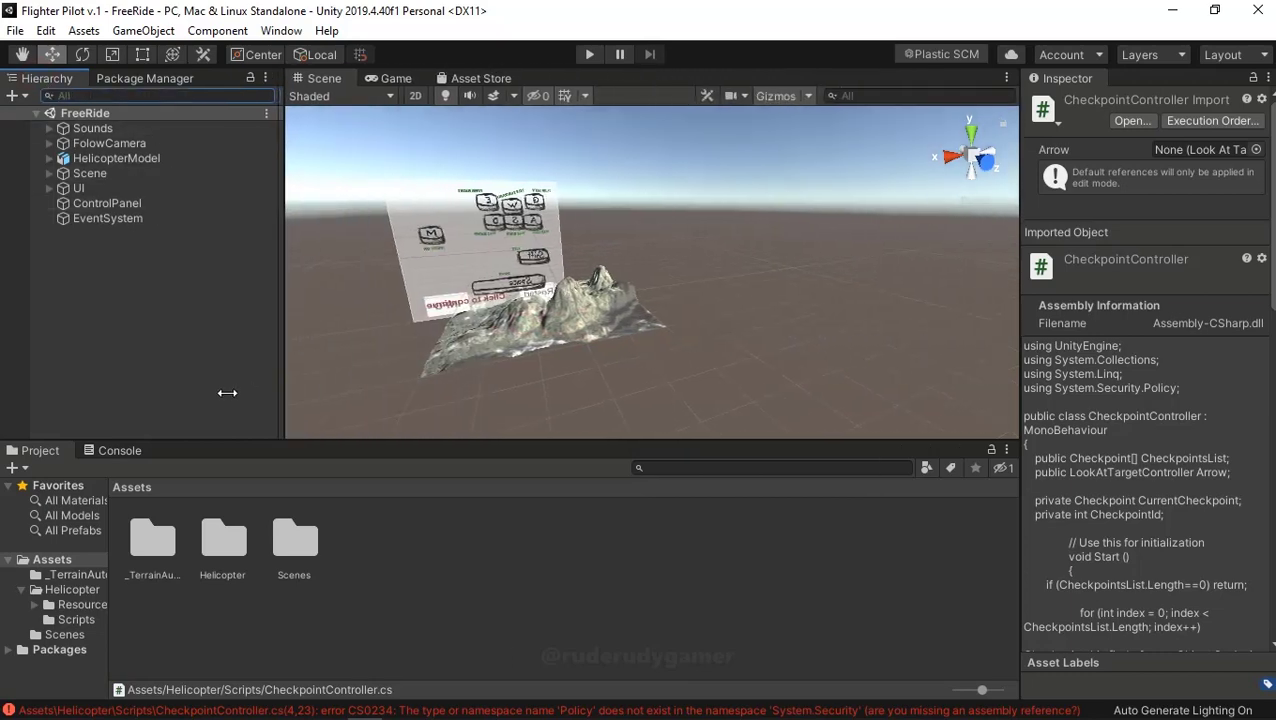
mouse_move(454, 331)
alt+mouse_down()
mouse_move(674, 357)
mouse_move(540, 284)
mouse_move(834, 215)
mouse_move(476, 359)
alt+mouse_up()
click(588, 320)
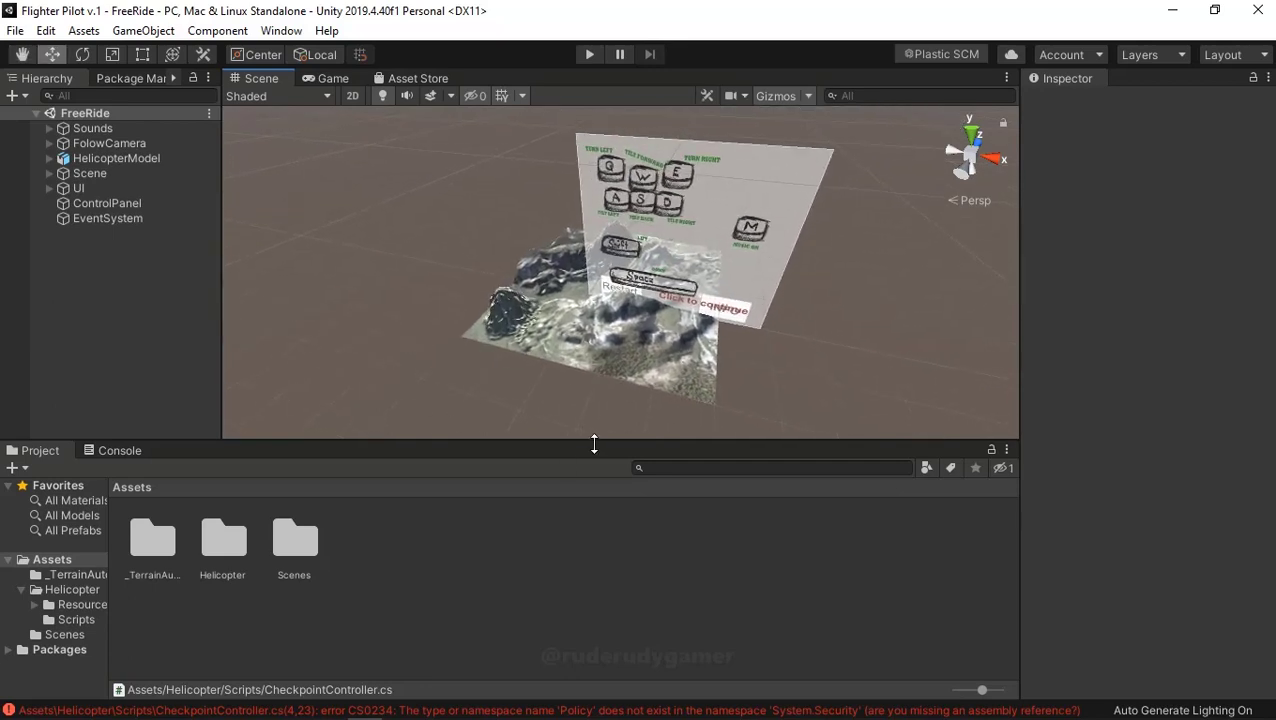
drag(594, 443, 594, 450)
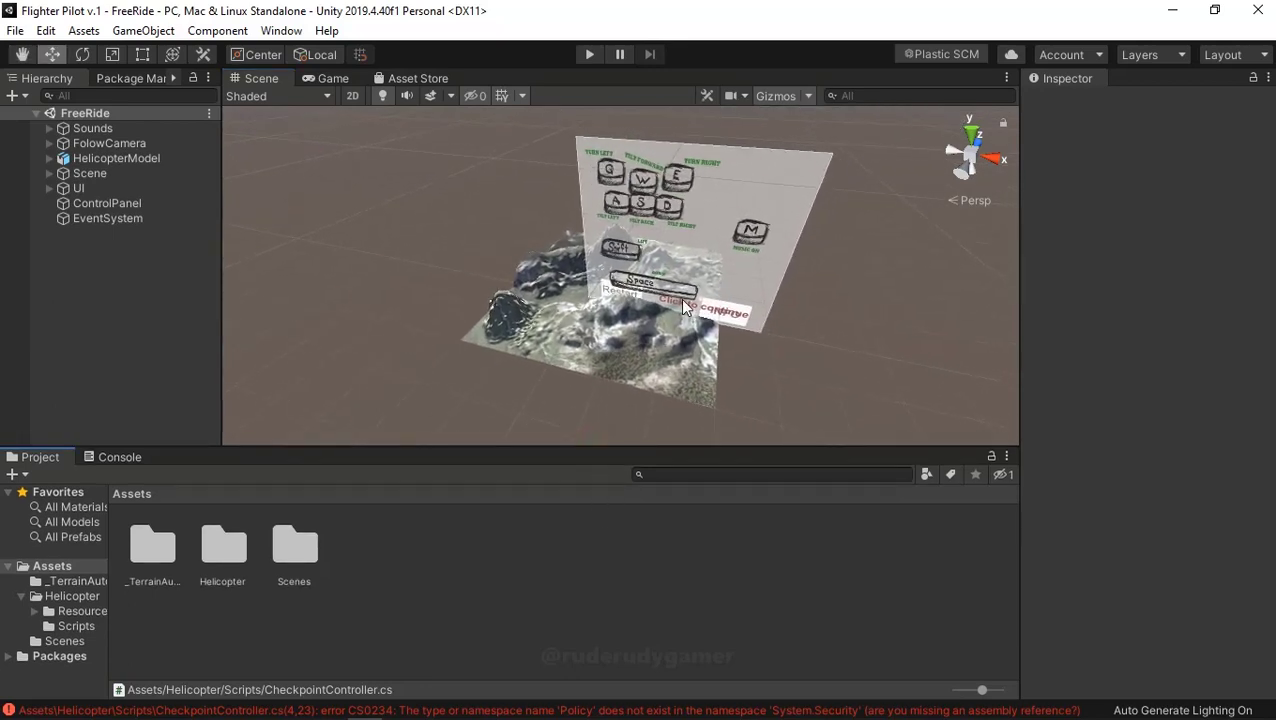
scroll(684, 307, up, 2)
scroll(666, 308, up, 2)
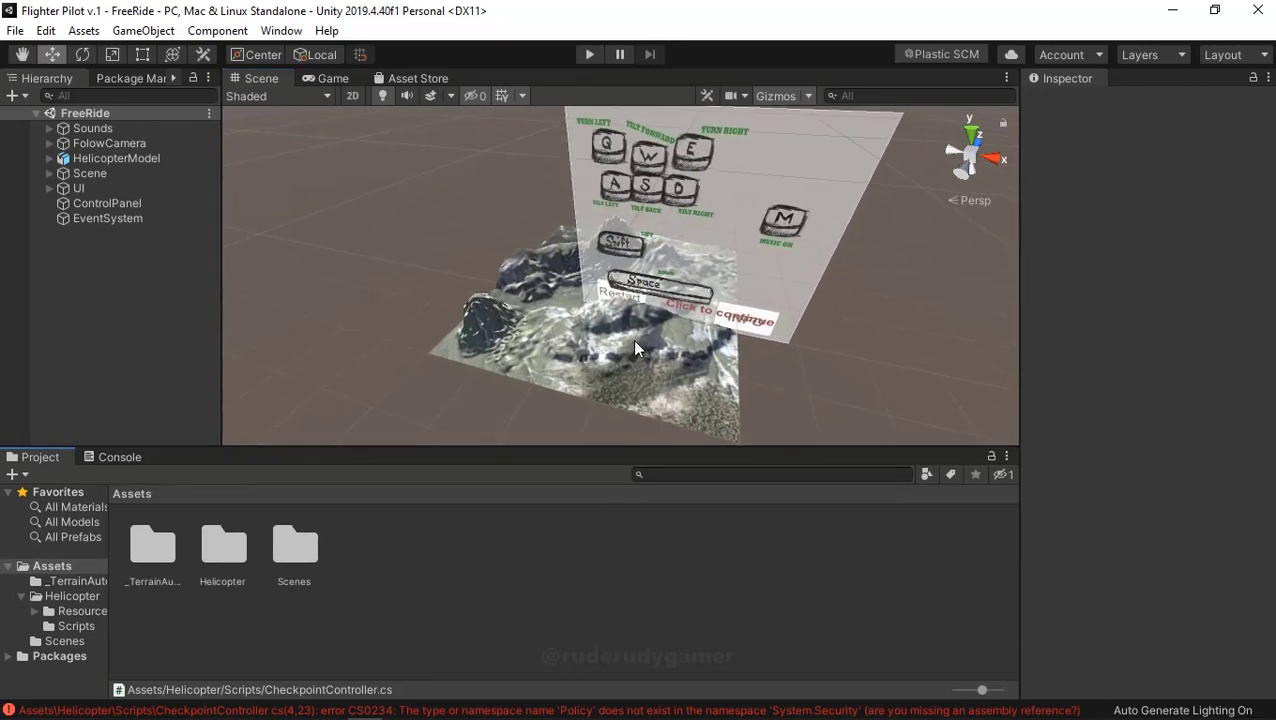
Frame HelicopterModel, select the Terrain object, and orbit the view around the helicopter.
double_click(117, 159)
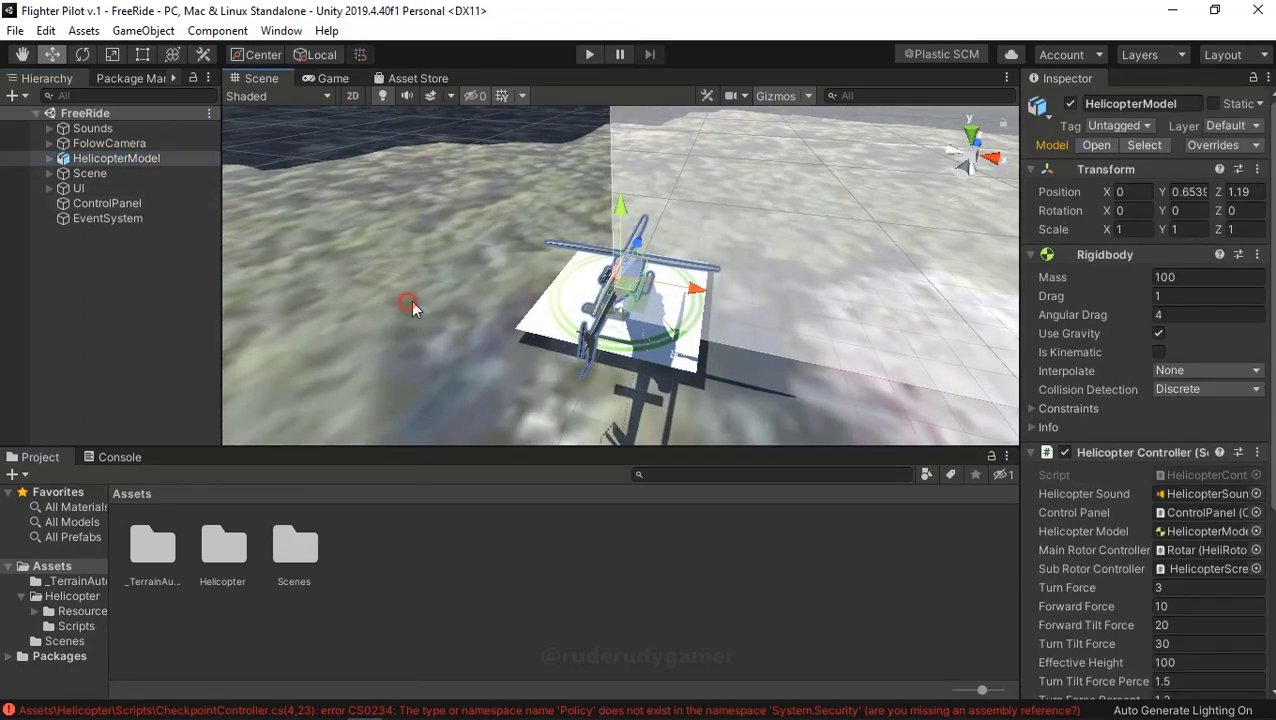
click(411, 303)
mouse_move(387, 328)
right_down()
mouse_move(867, 346)
mouse_move(595, 307)
right_up()
scroll(595, 307, up, 3)
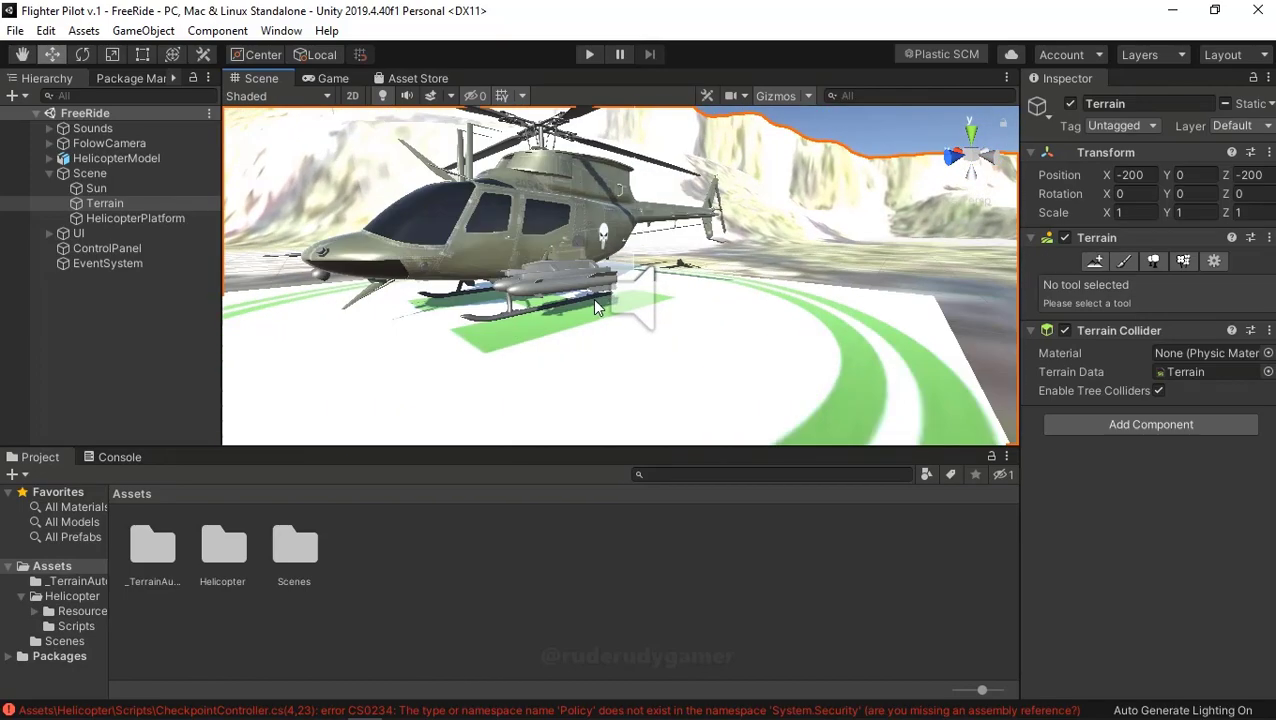
right_drag(618, 363, 640, 402)
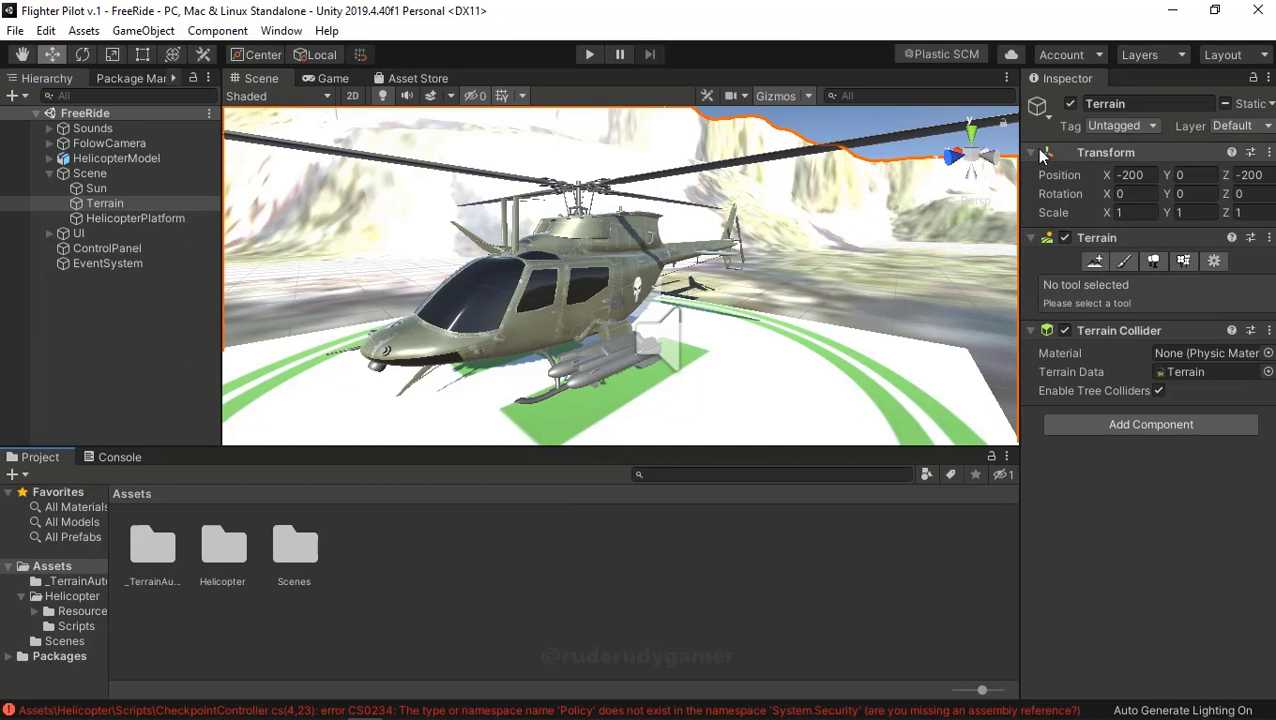
Toggle the Terrain component and Terrain Collider, leaving the terrain hidden.
click(1064, 238)
click(1064, 238)
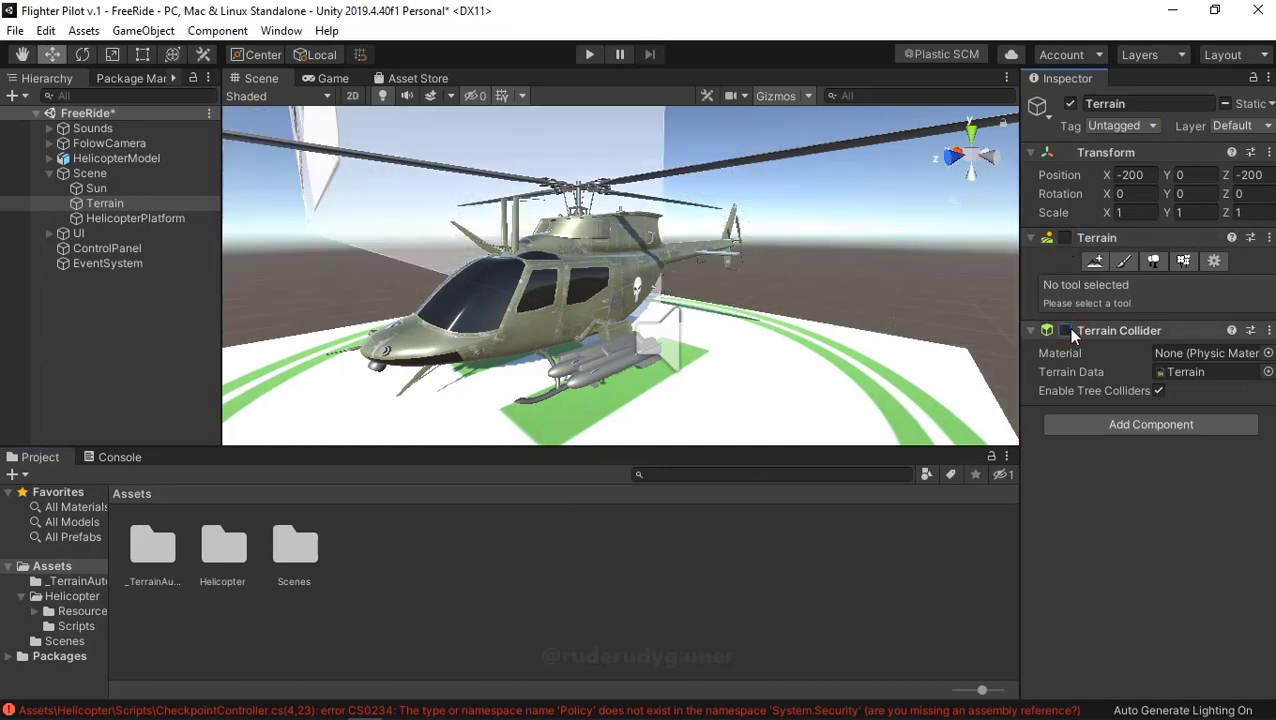
click(1064, 330)
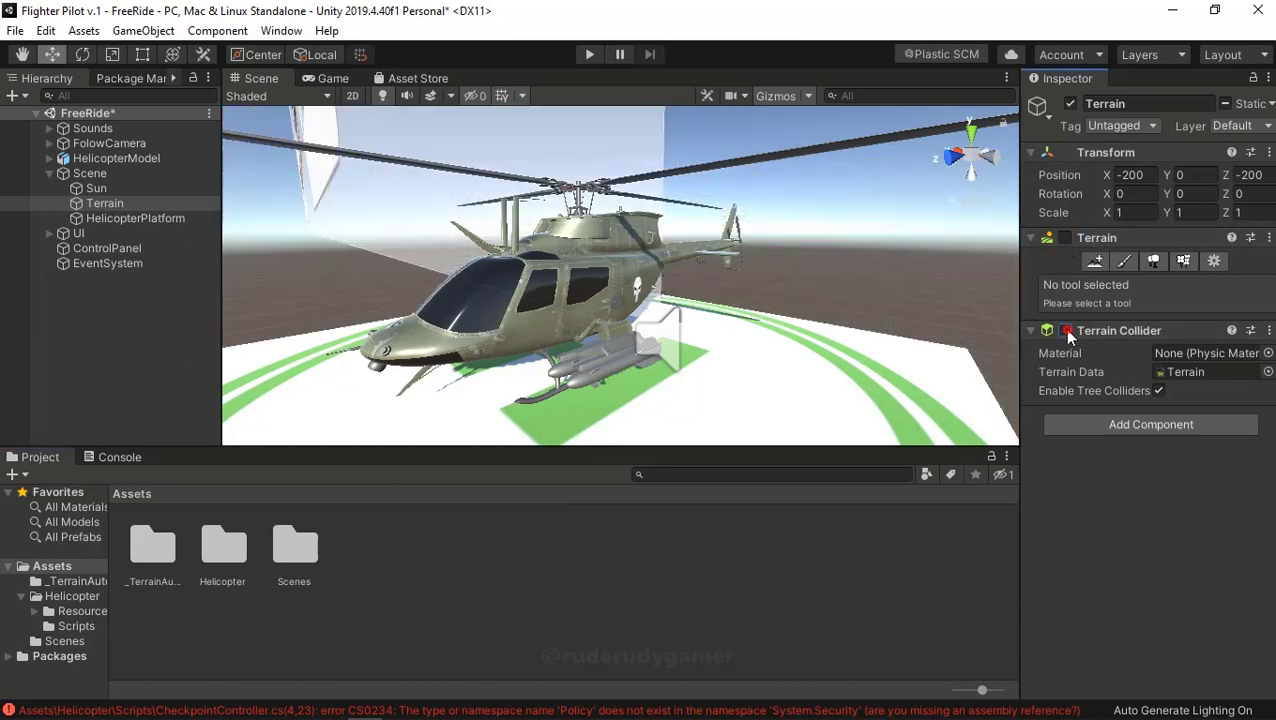
click(1064, 238)
scroll(624, 366, down, 3)
scroll(624, 366, down, 2)
scroll(624, 366, up, 3)
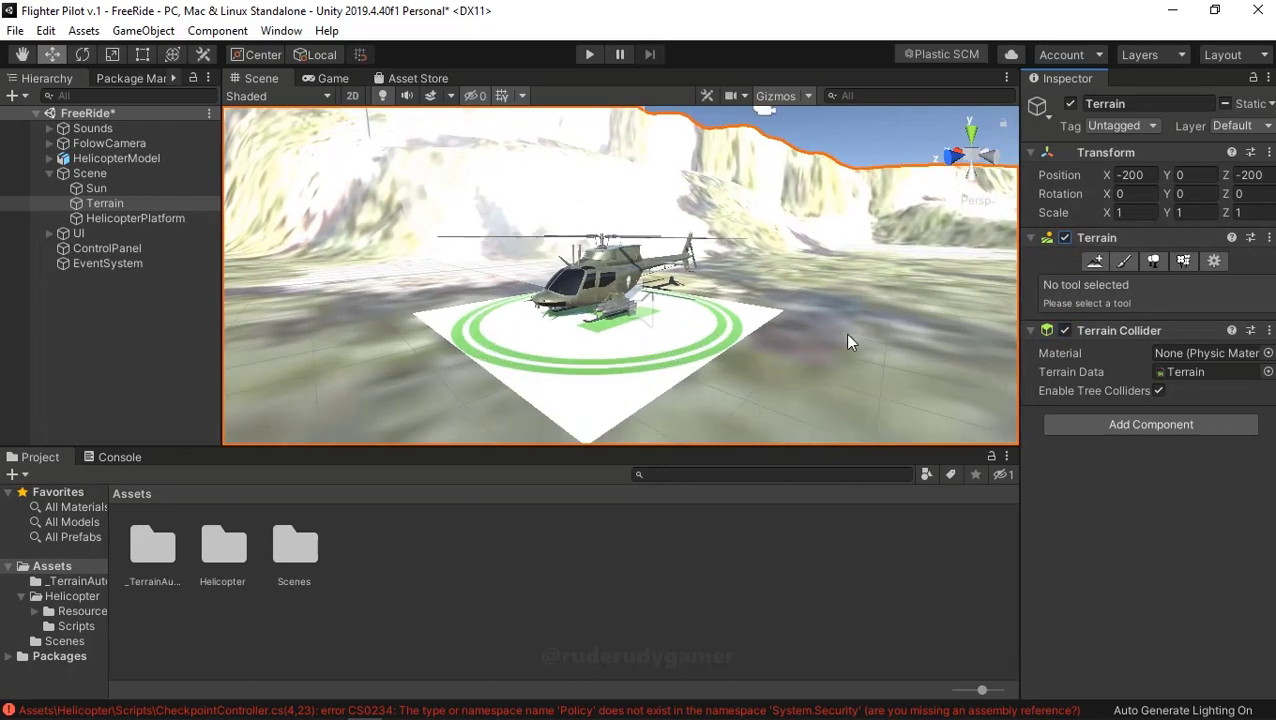
click(1064, 238)
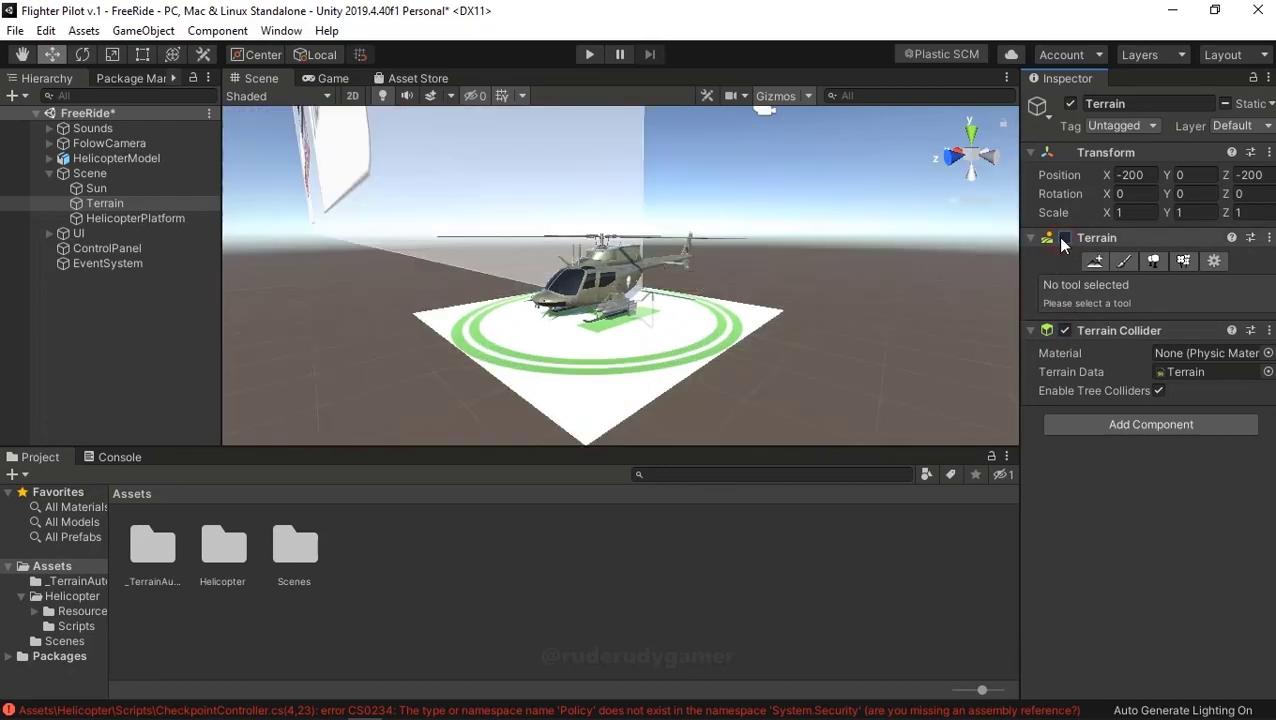
Swing the view to face the helicopter's front, then re-enable the Terrain and zoom out.
right_drag(792, 279, 663, 418)
middle_drag(663, 418, 655, 358)
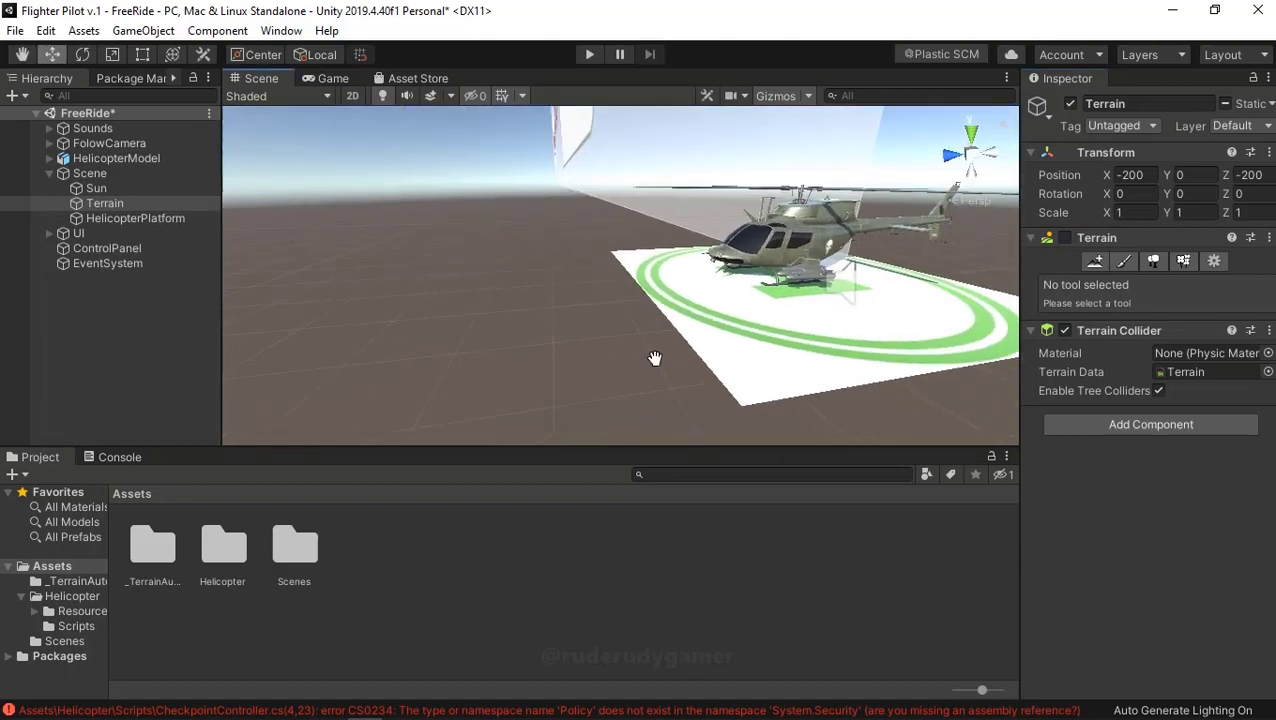
mouse_move(655, 358)
right_down()
mouse_move(310, 367)
mouse_move(832, 343)
mouse_move(727, 334)
right_up()
scroll(740, 335, up, 5)
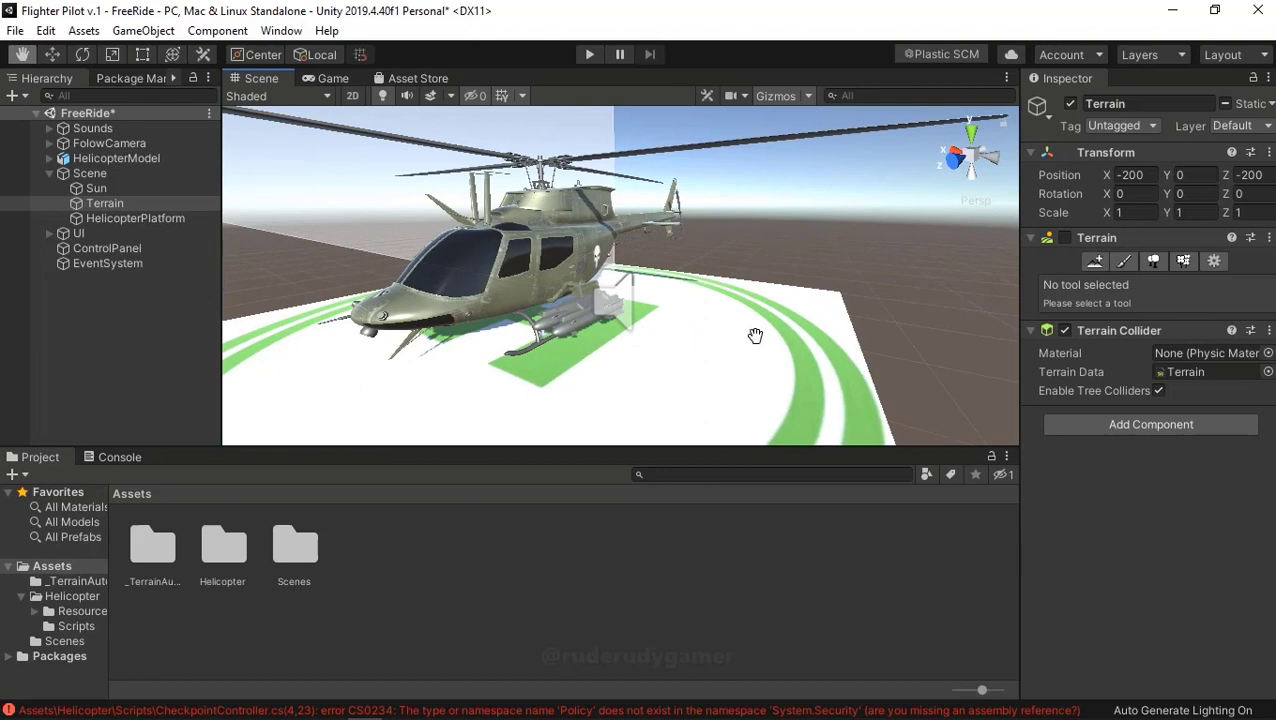
middle_drag(755, 335, 765, 333)
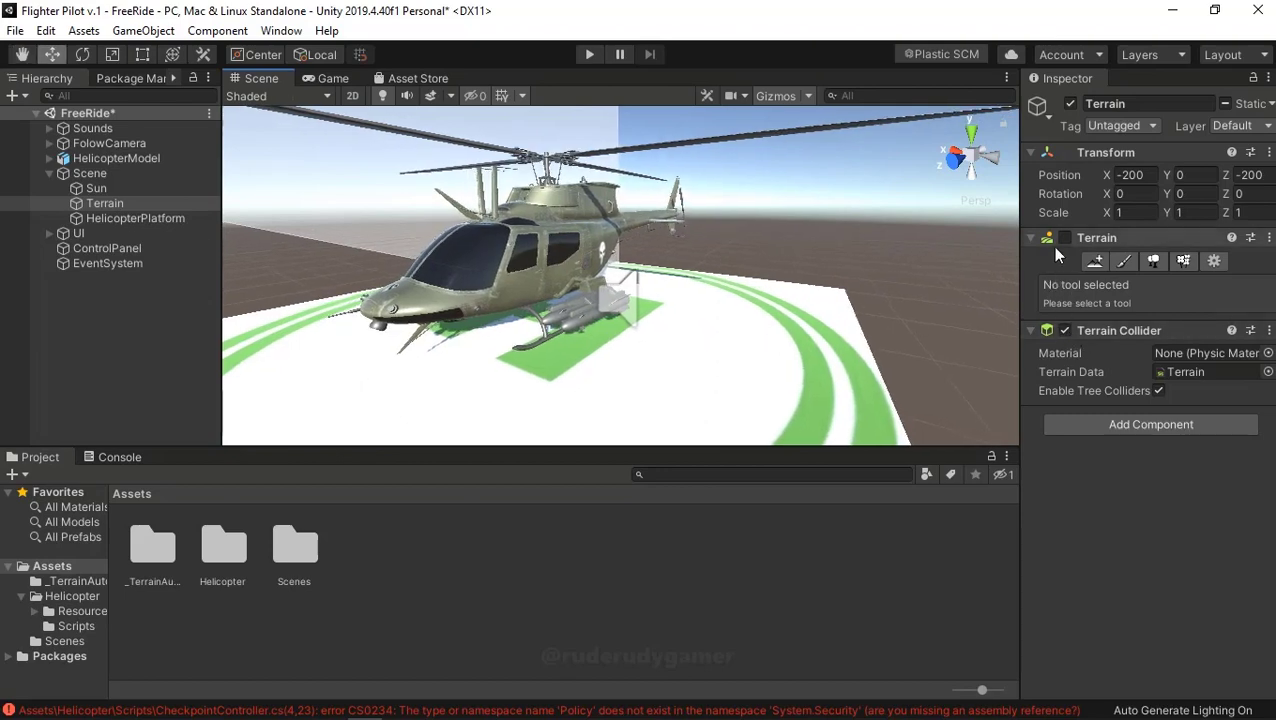
click(1064, 238)
scroll(621, 272, down, 5)
scroll(653, 297, down, 3)
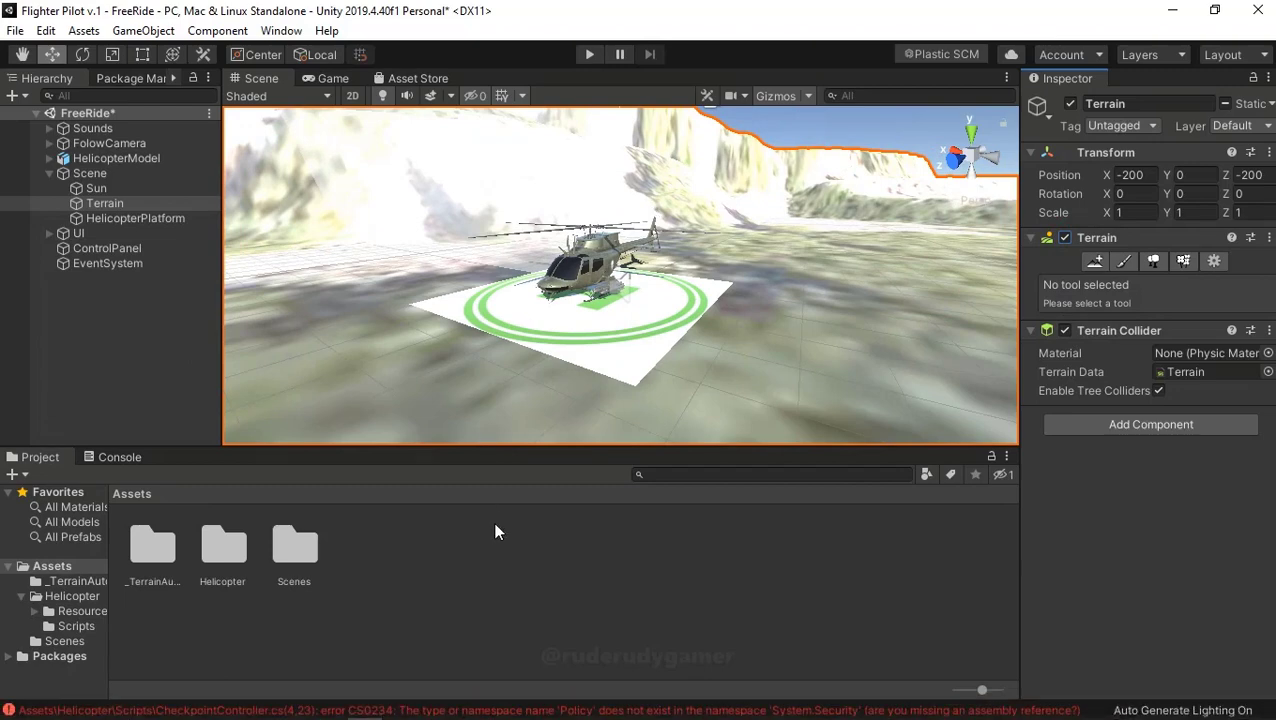
Show the Console and select the full CS0234 'Policy' error message text.
click(118, 458)
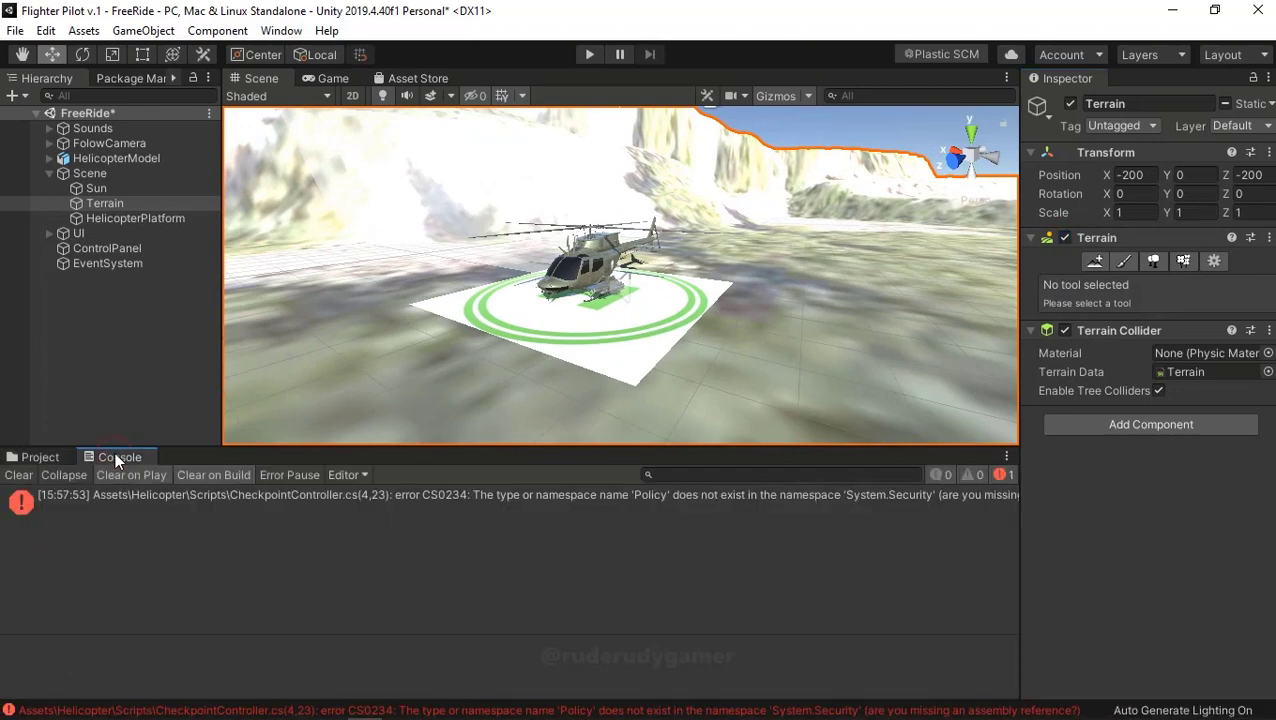
click(183, 505)
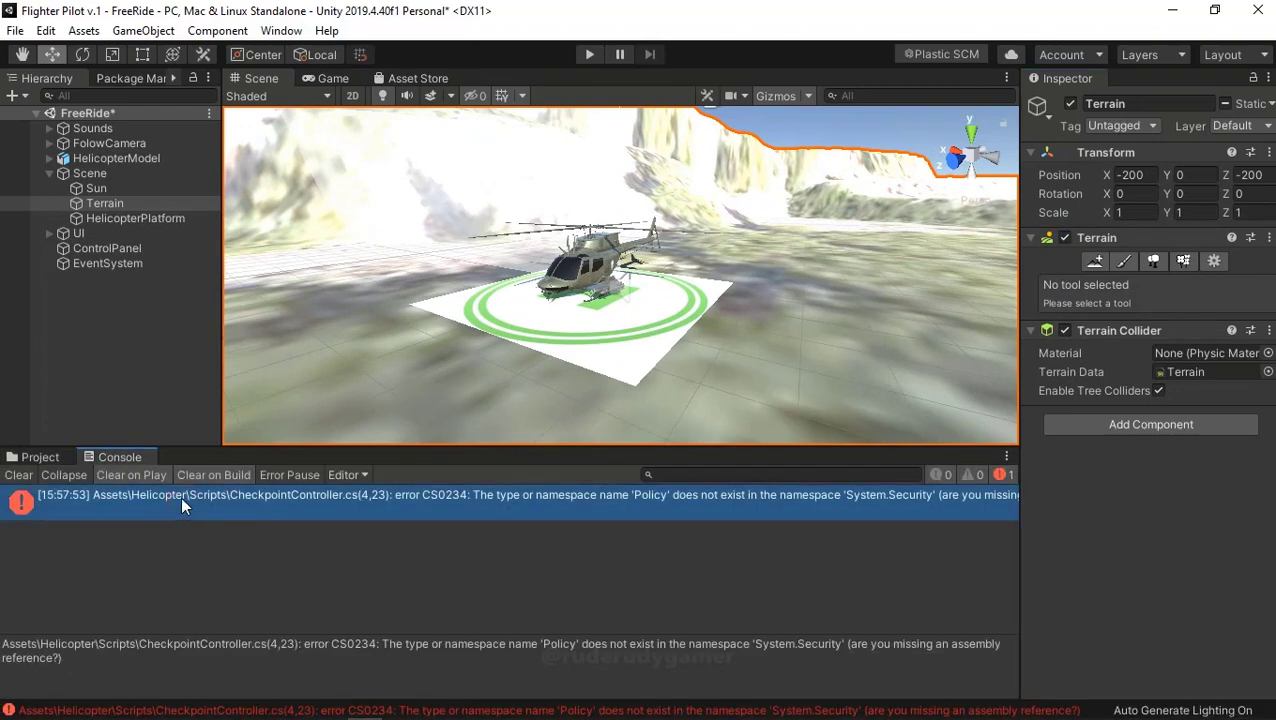
drag(66, 662, 2, 648)
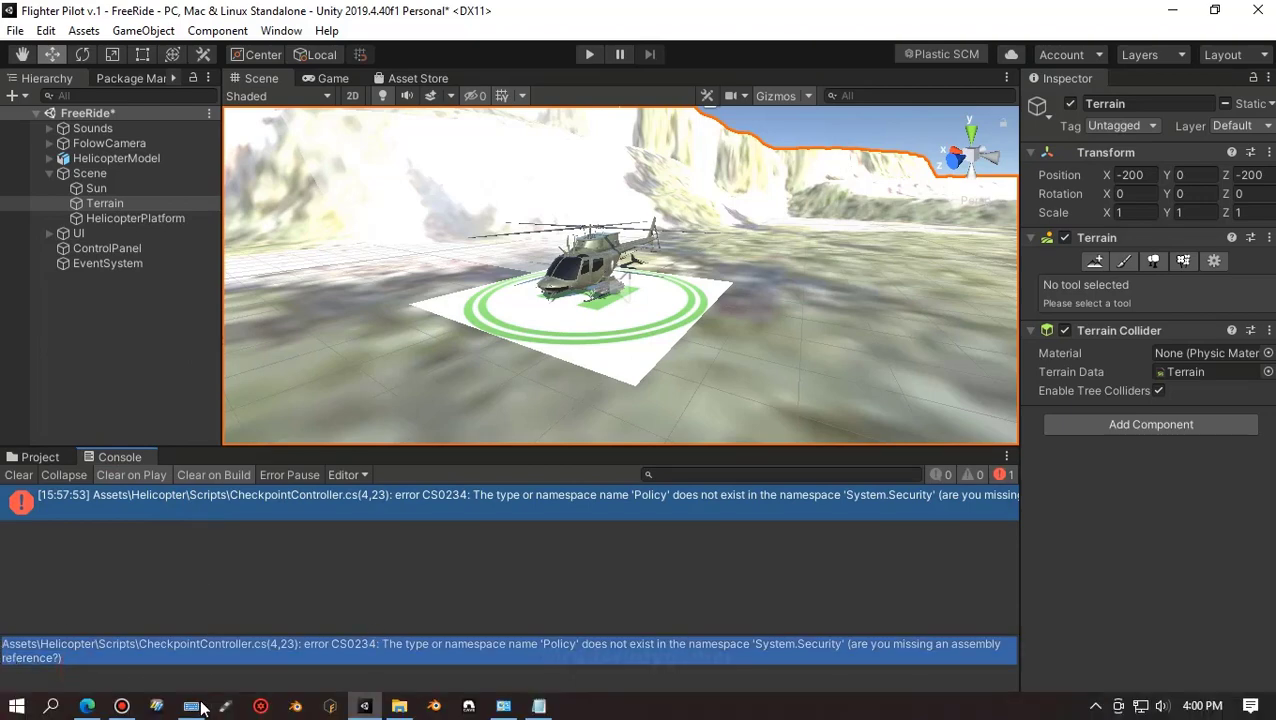
click(122, 705)
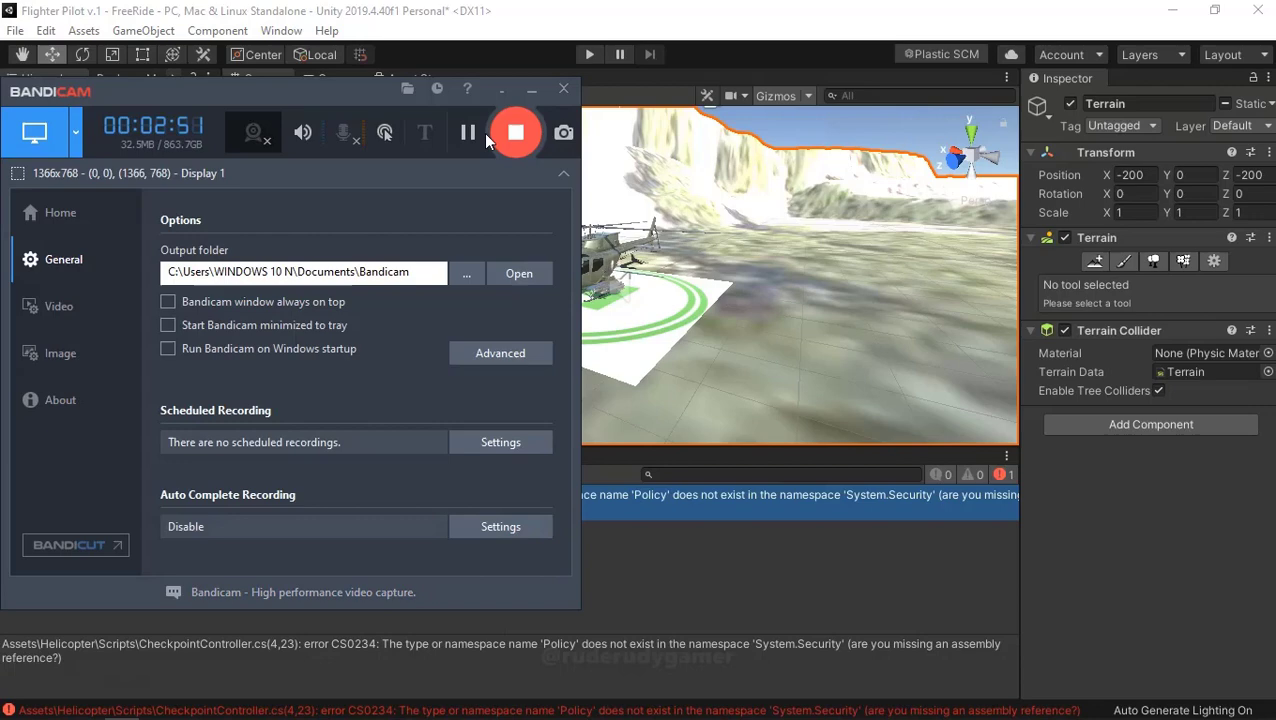
Try entering Play mode twice, blocked by compiler errors, and reselect the CS0234 error.
click(730, 25)
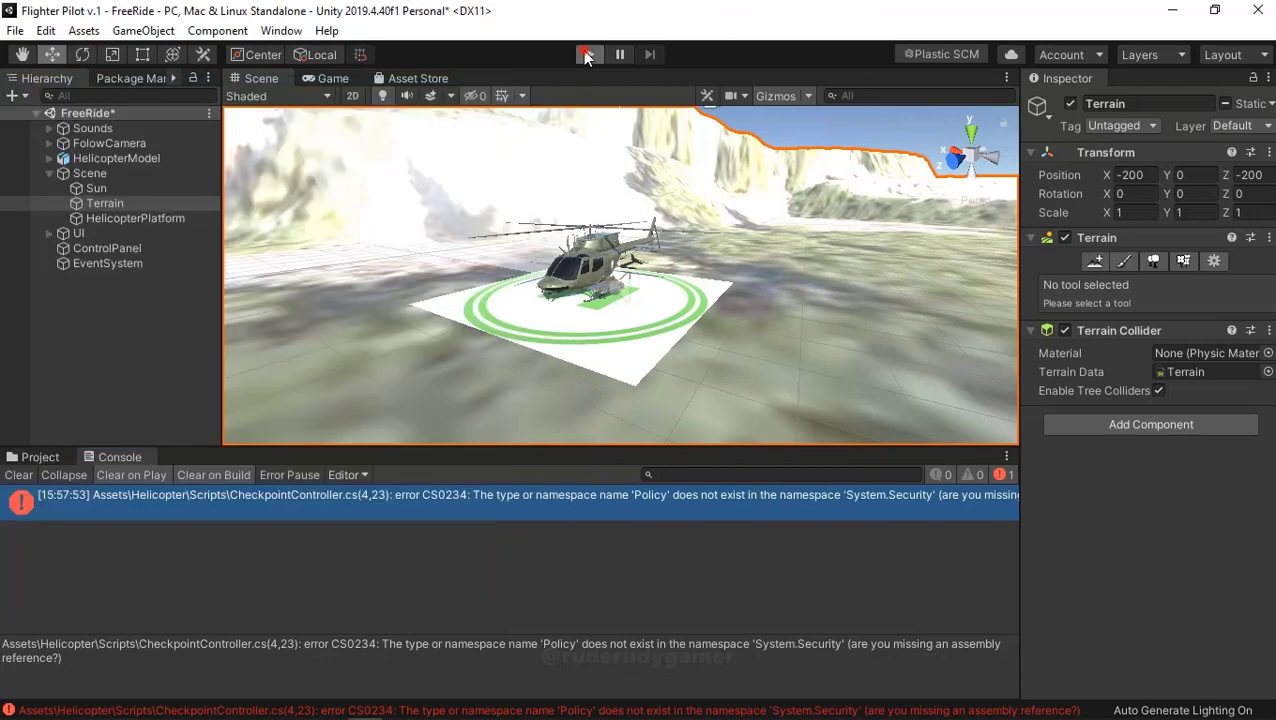
click(587, 56)
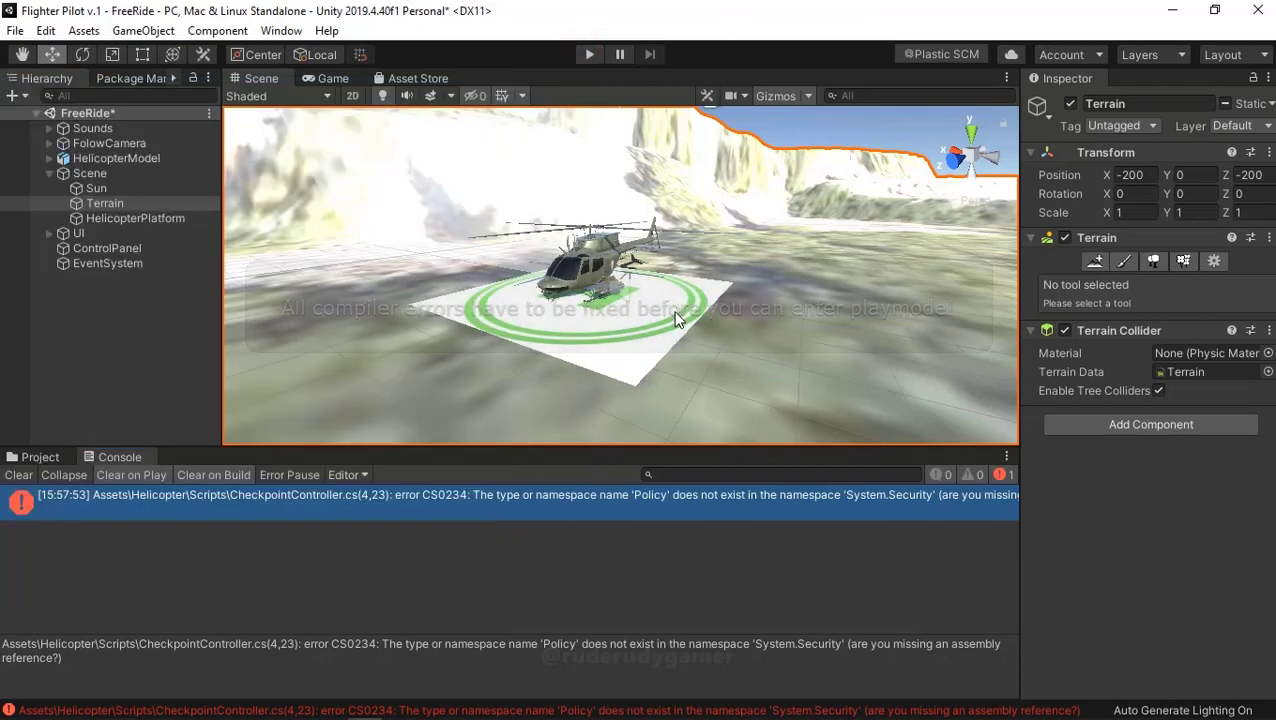
click(589, 56)
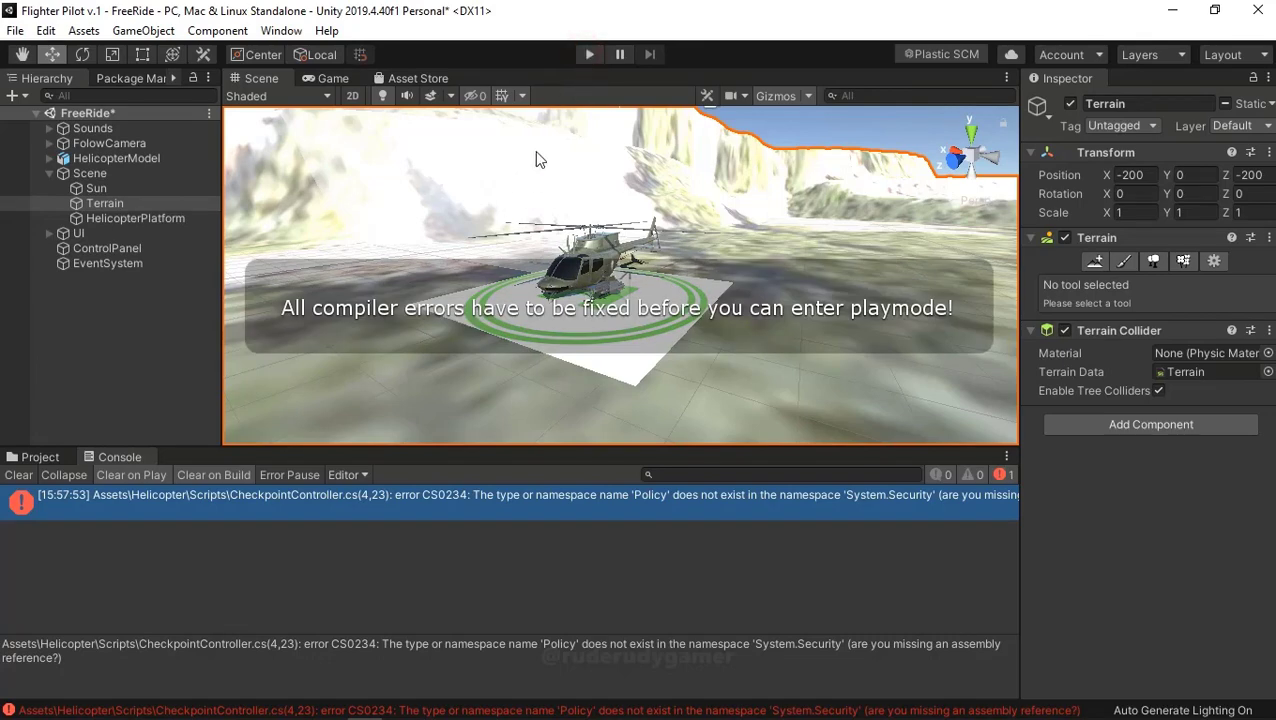
click(538, 235)
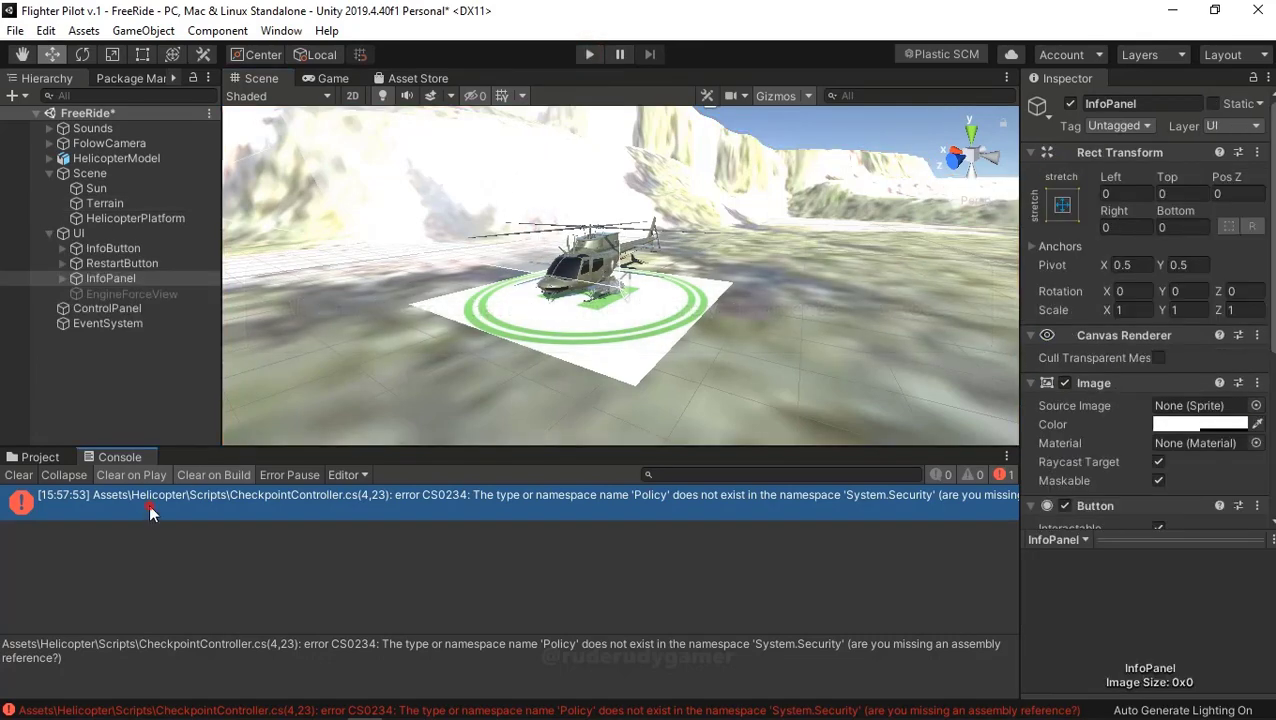
Open CheckpointController.cs in Notepad from the CS0234 error and maximize the window.
double_click(150, 505)
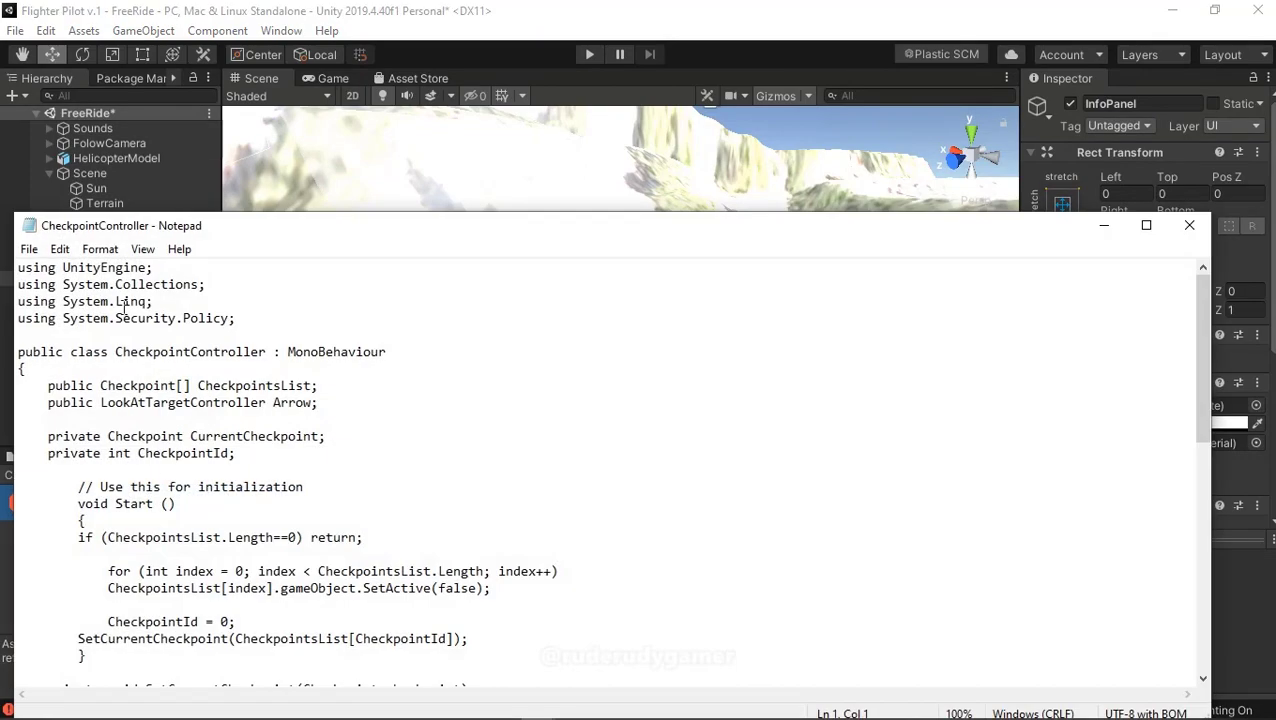
scroll(120, 297, down, 1)
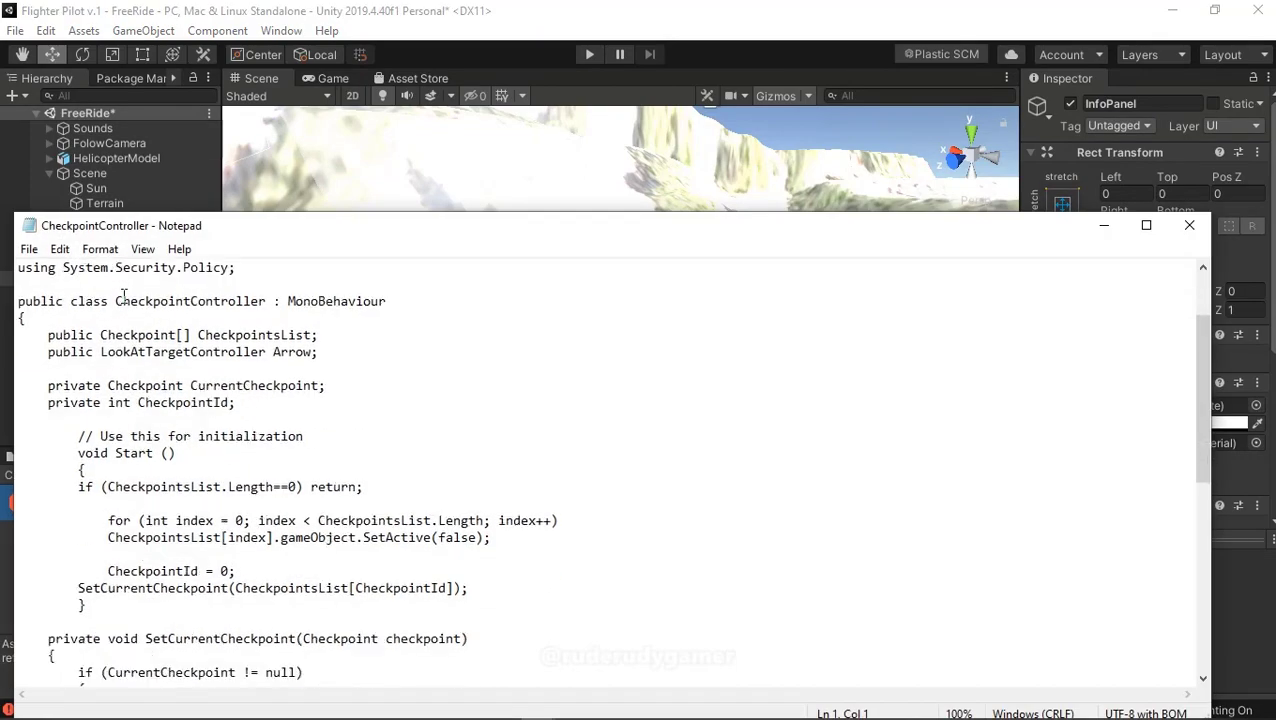
scroll(600, 300, down, 1)
click(1146, 225)
scroll(311, 117, up, 2)
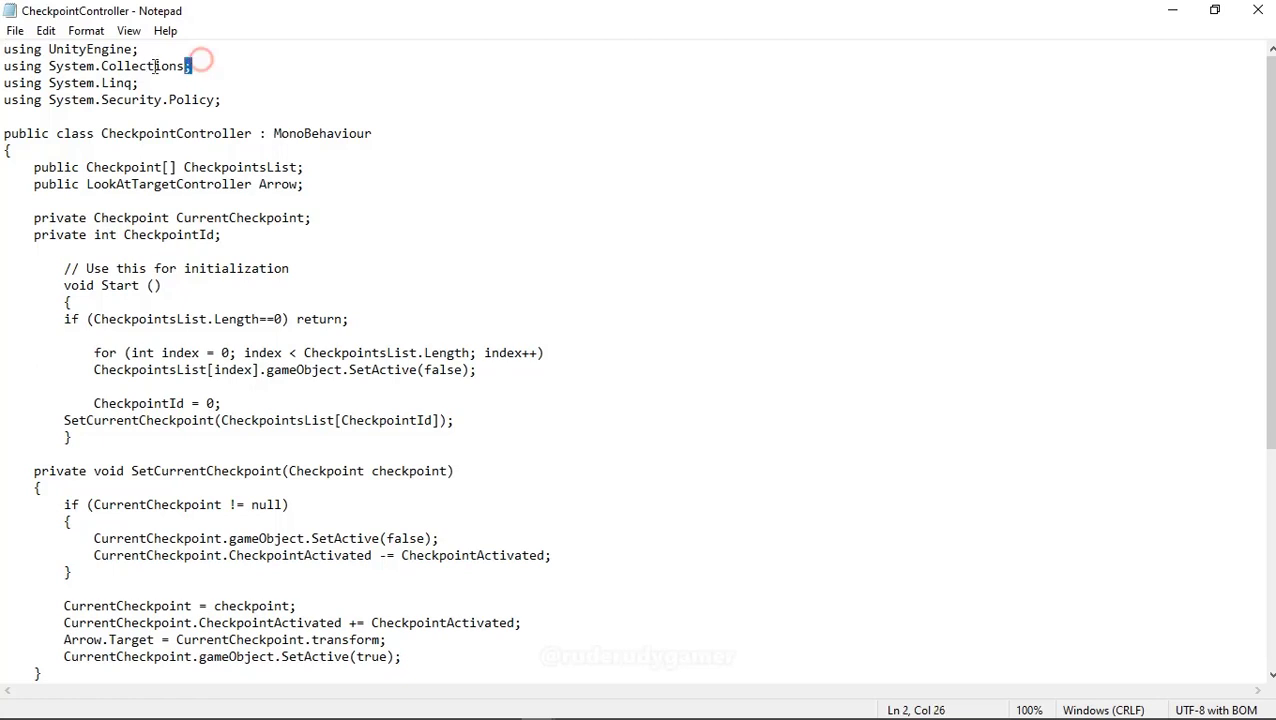
Highlight the 'using System.Security.Policy;' line, then restore and minimize Notepad.
drag(157, 66, 12, 67)
drag(250, 101, 3, 100)
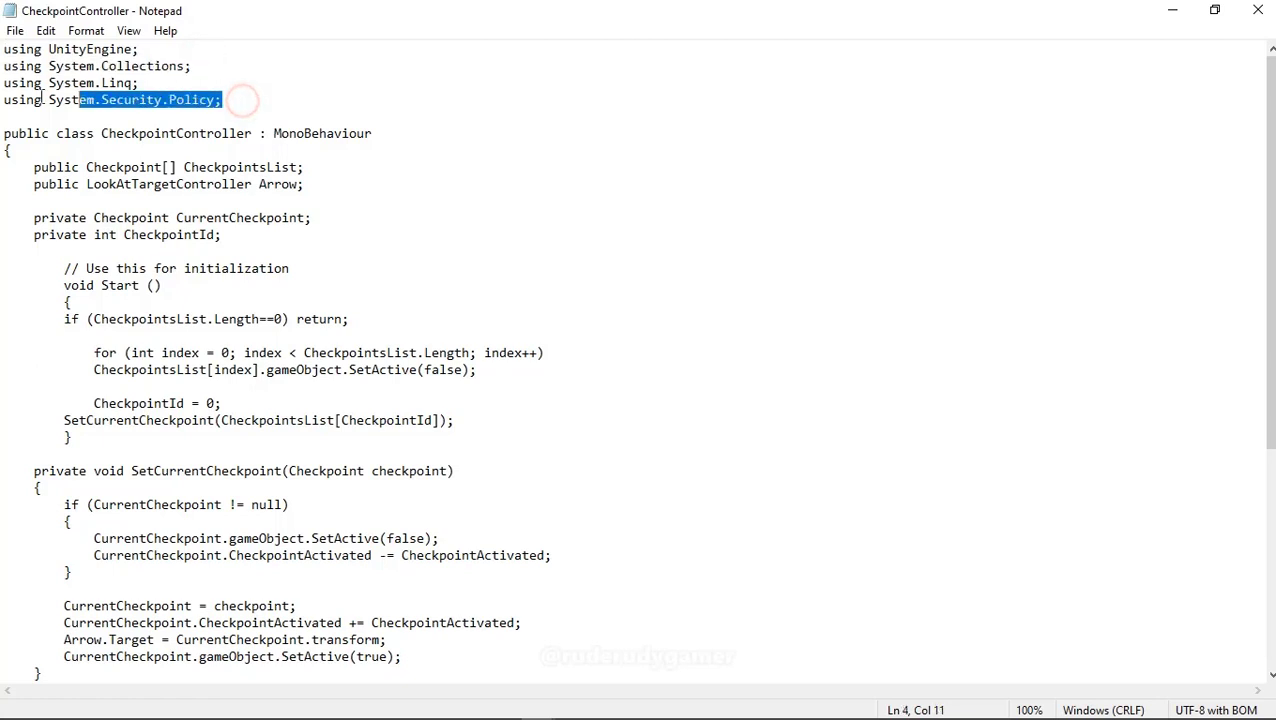
click(124, 100)
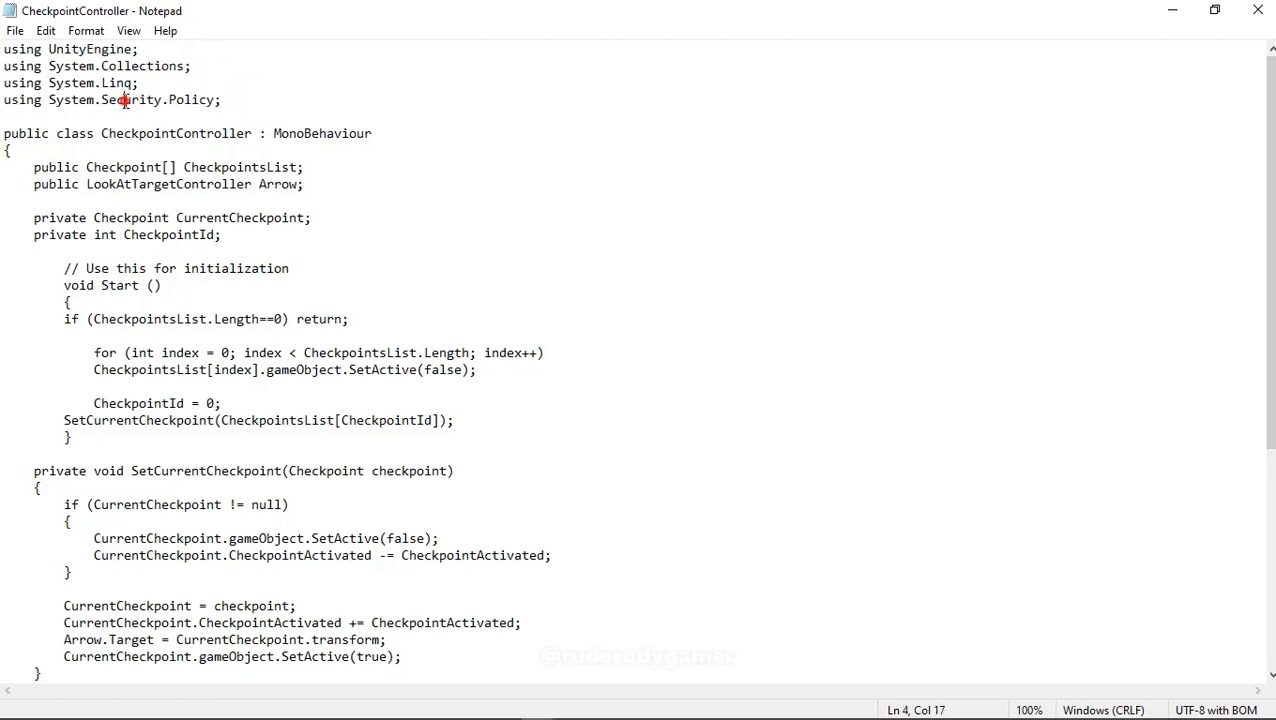
click(1216, 11)
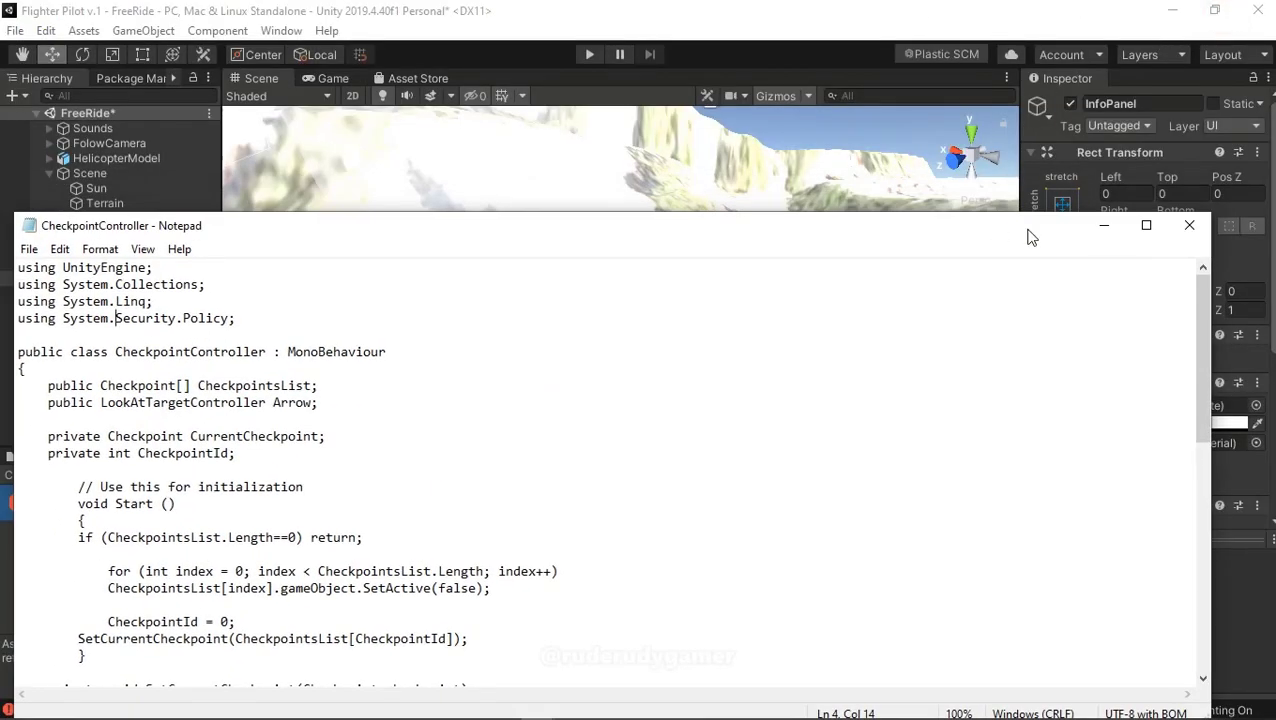
click(1104, 225)
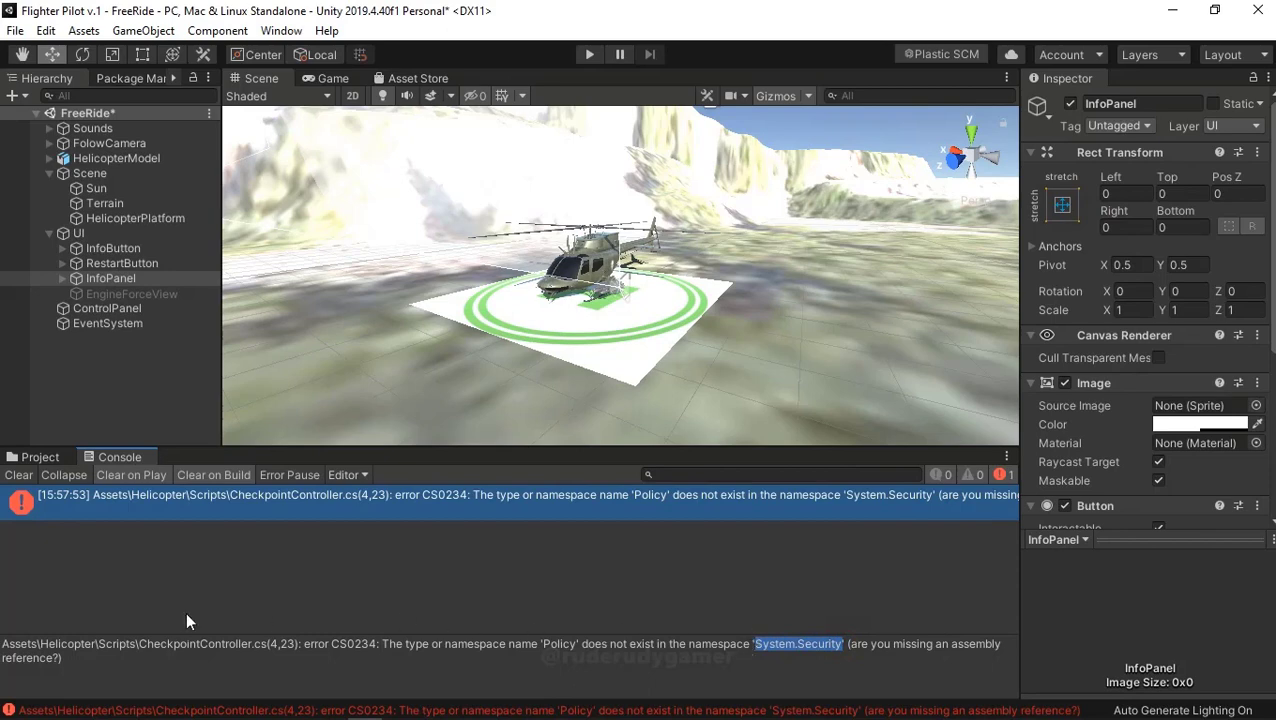
Select CheckpointController.cs and System.Security in the error, then show the Helicopter Scripts folder.
drag(141, 651, 147, 657)
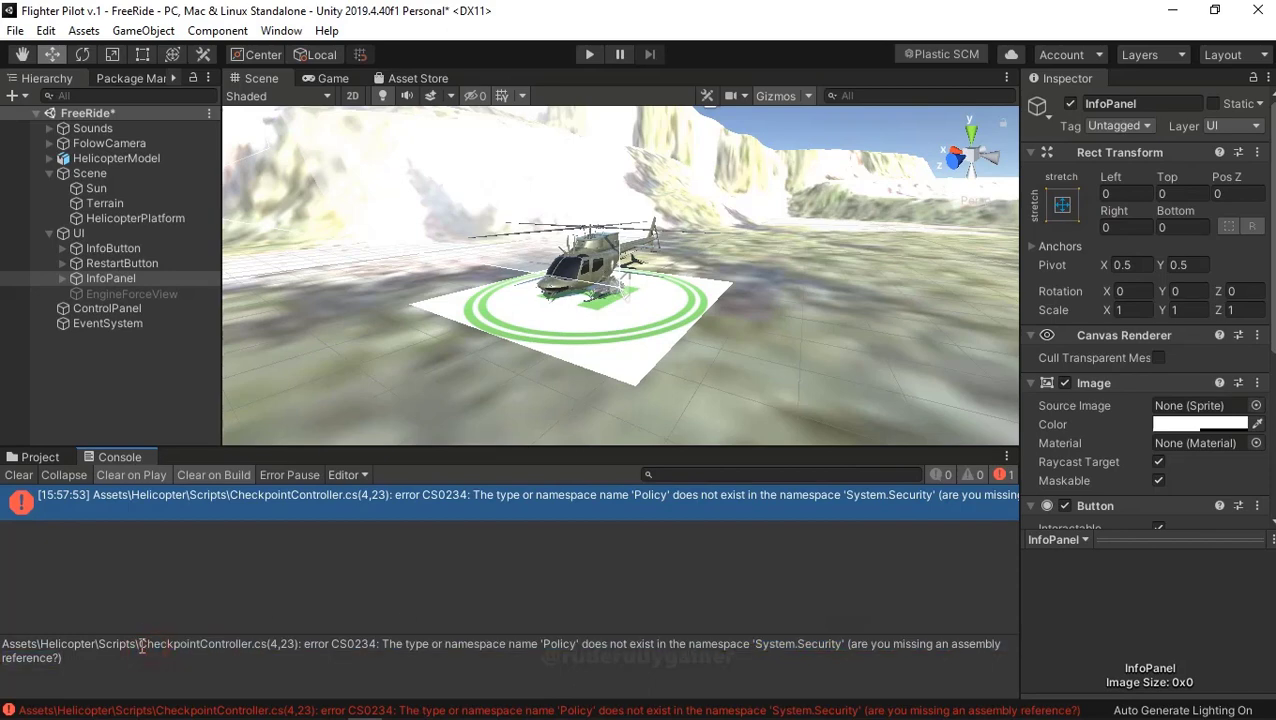
drag(222, 649, 267, 645)
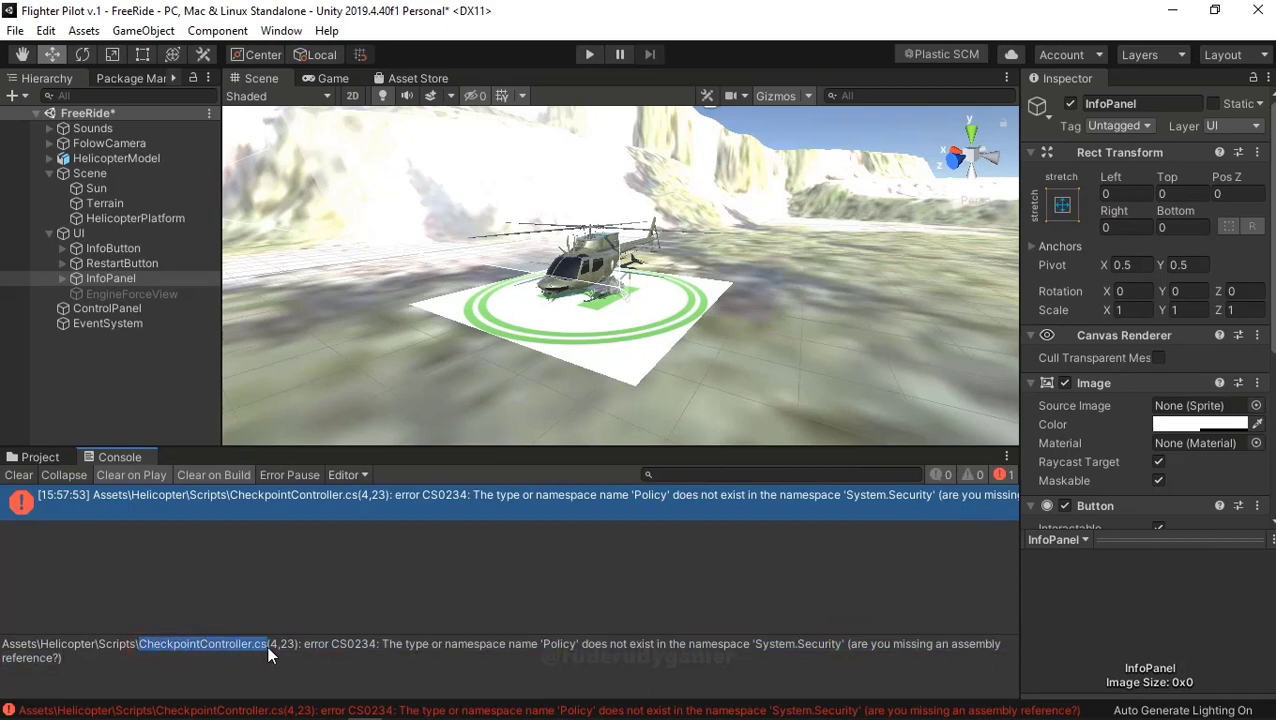
click(760, 645)
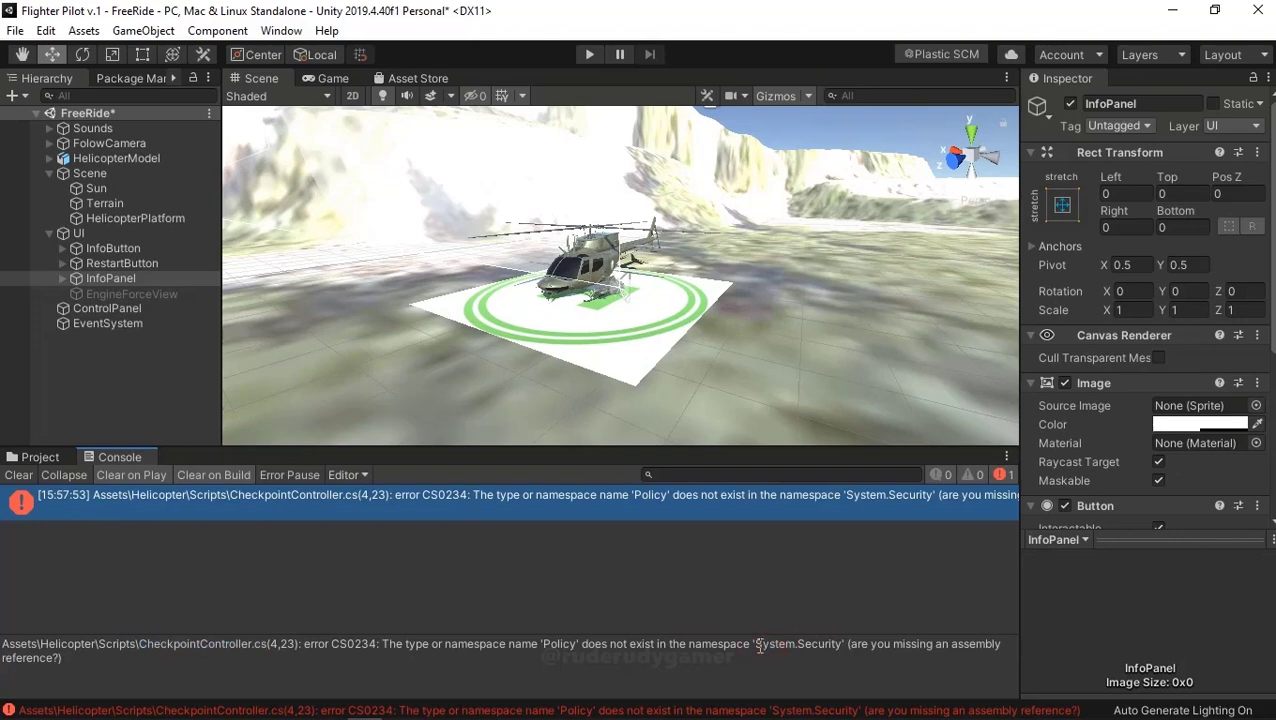
drag(833, 648, 837, 644)
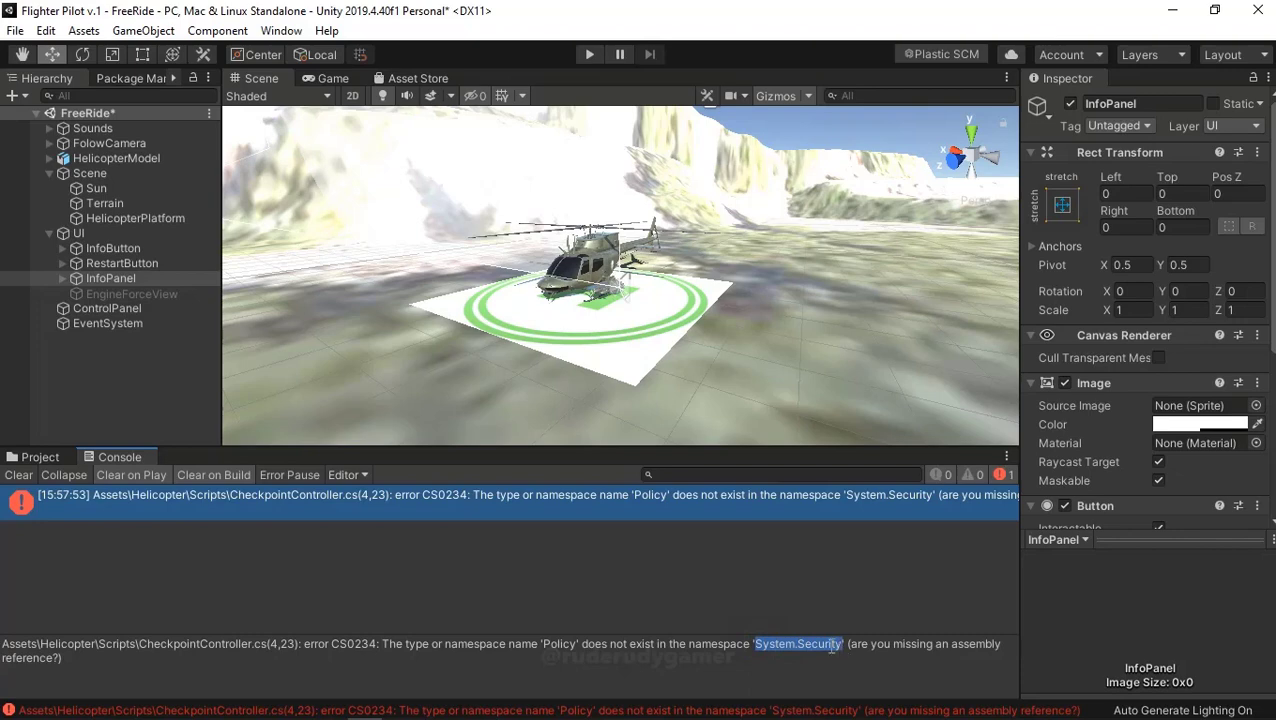
click(766, 590)
click(543, 570)
click(40, 457)
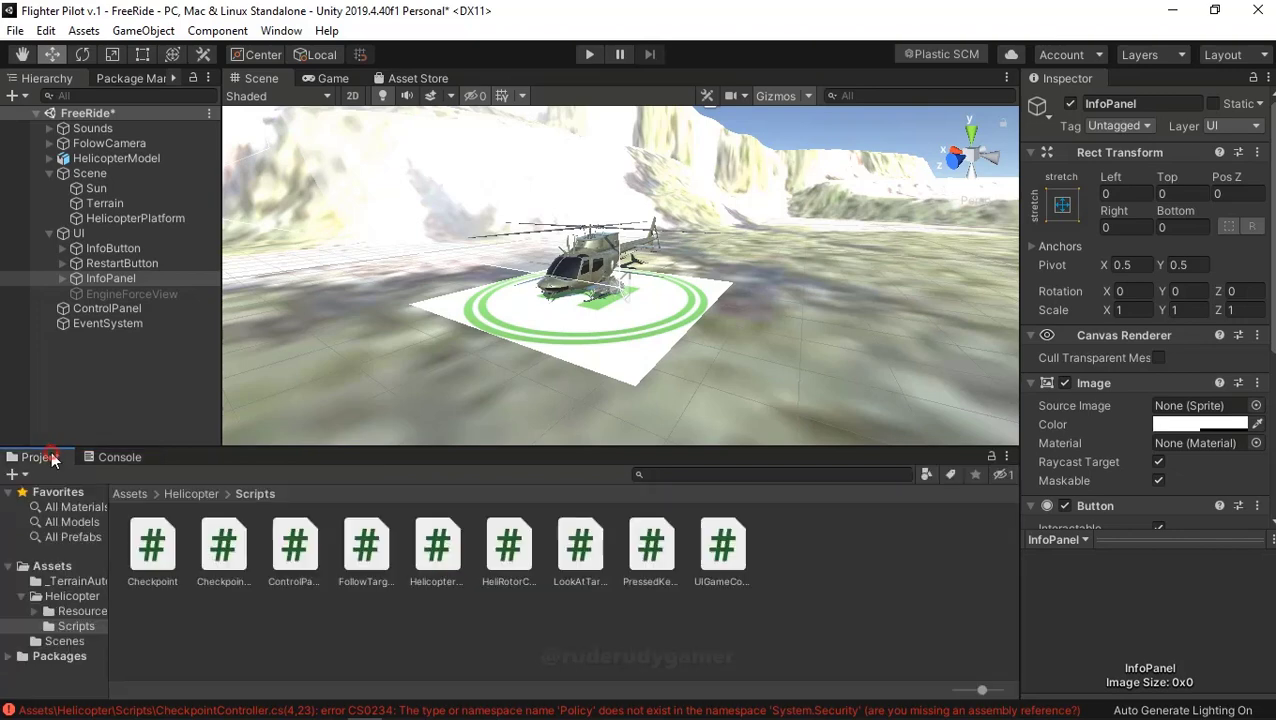
Save CheckpointController in Notepad without the Policy import, then close Notepad.
double_click(228, 557)
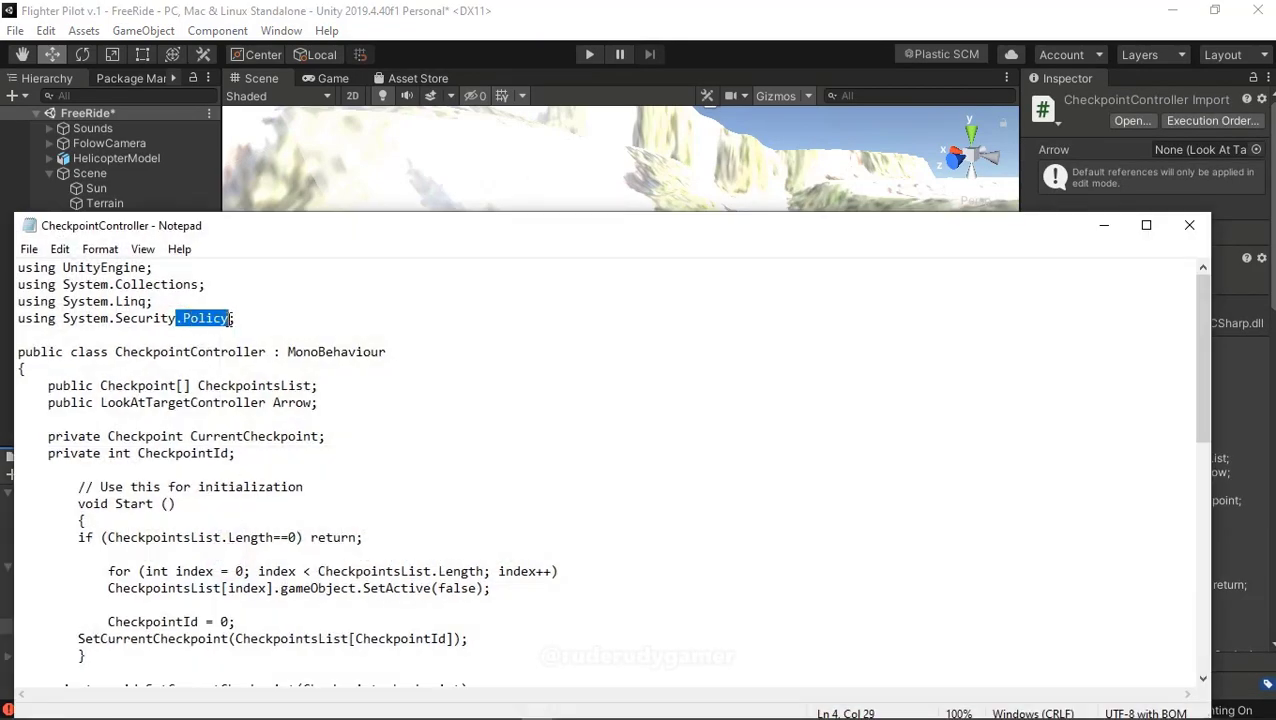
click(29, 249)
click(53, 331)
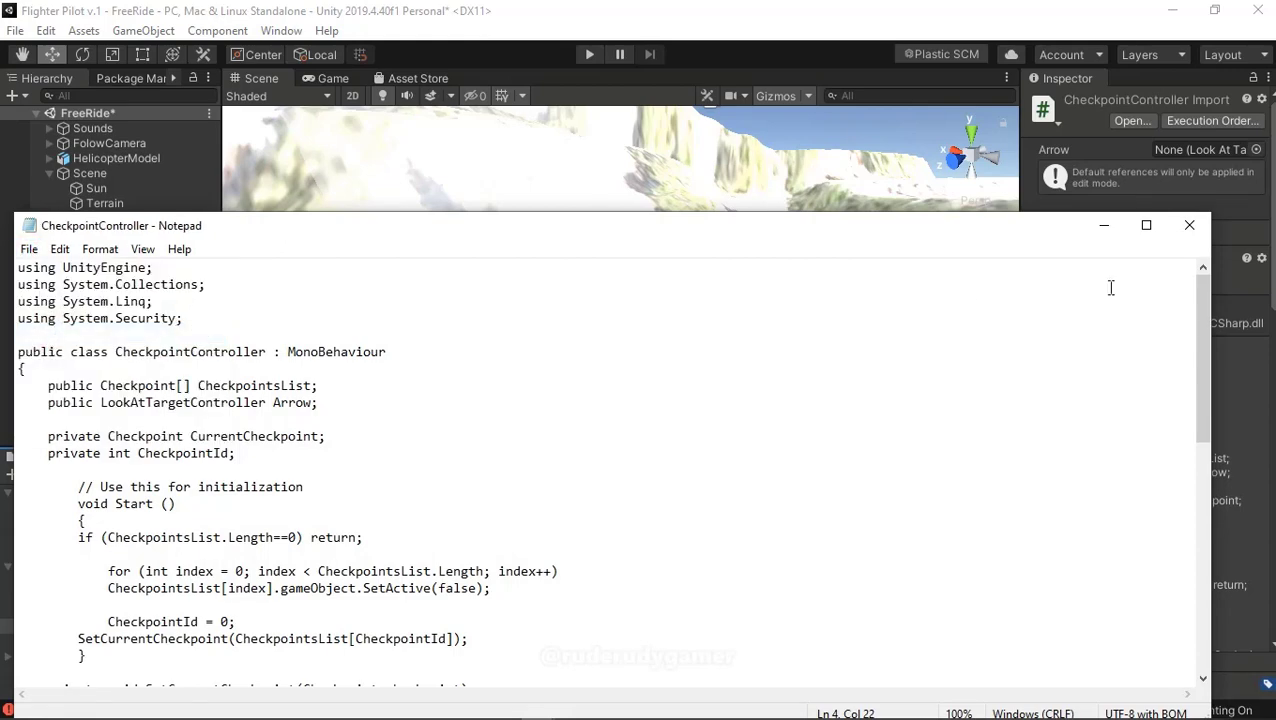
click(1189, 226)
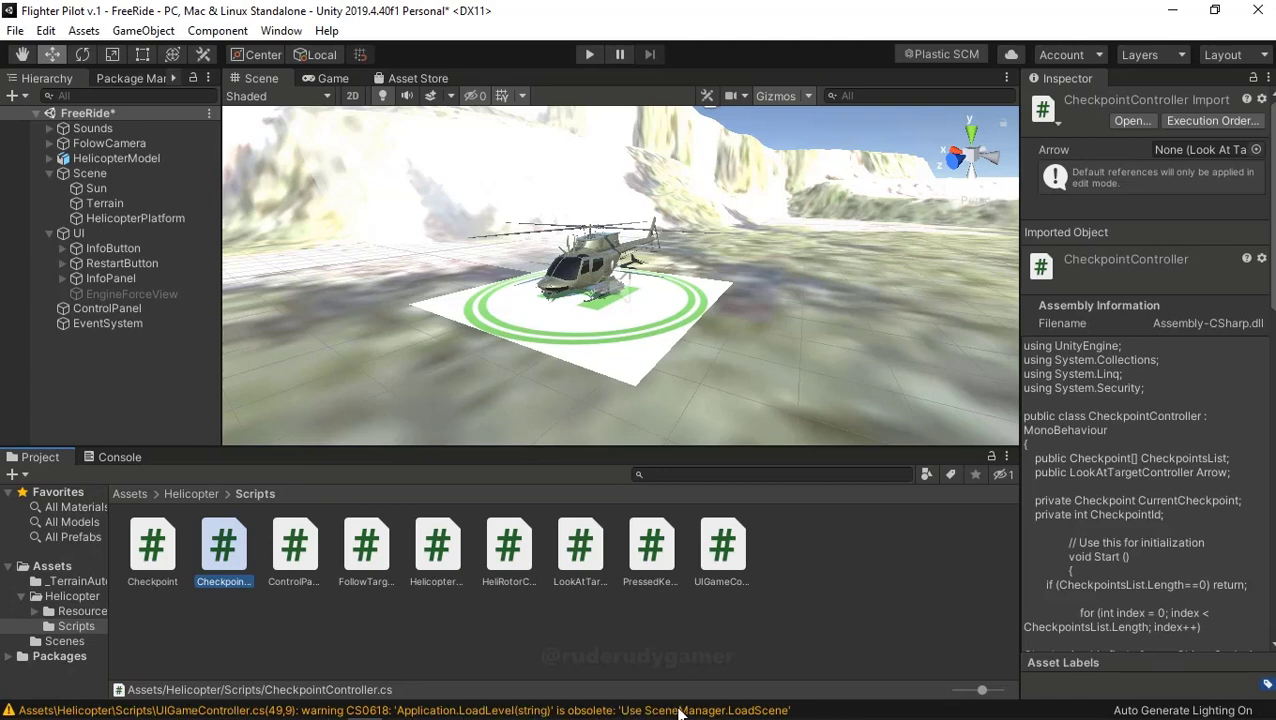
Read the CS0618 obsolete-call warning, clear the Console, and start Play mode.
click(124, 460)
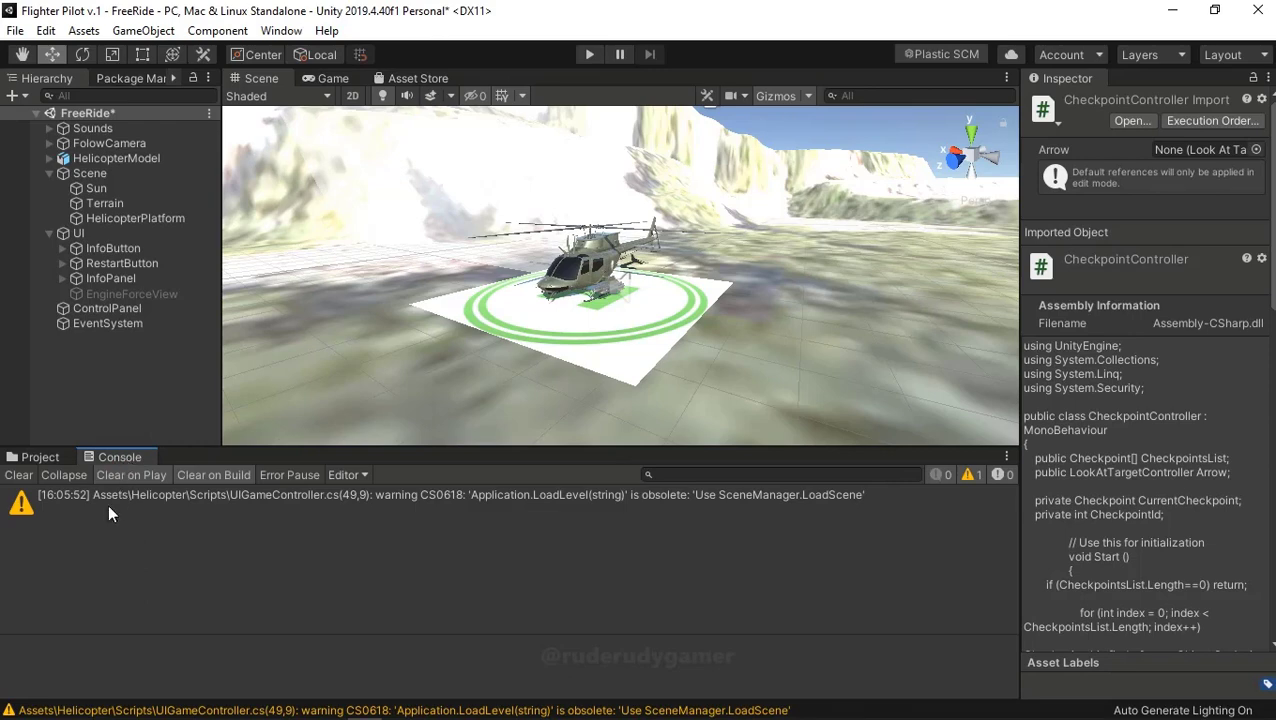
click(522, 494)
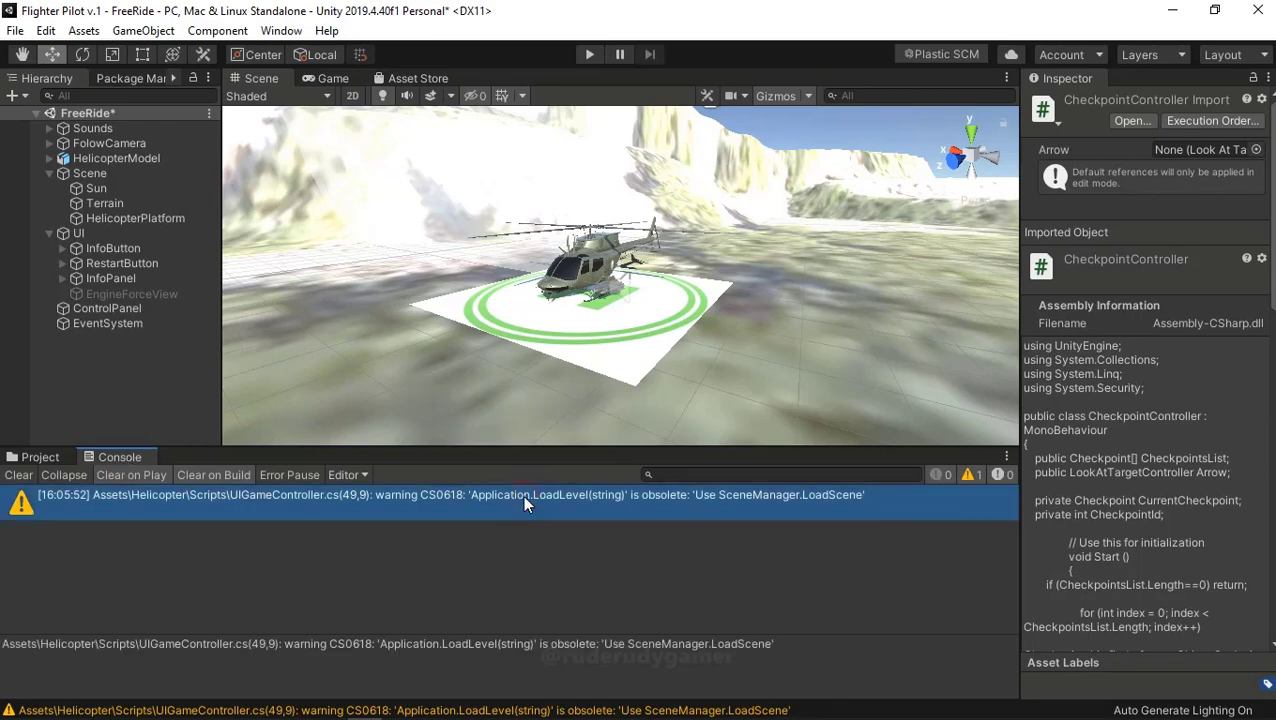
click(14, 476)
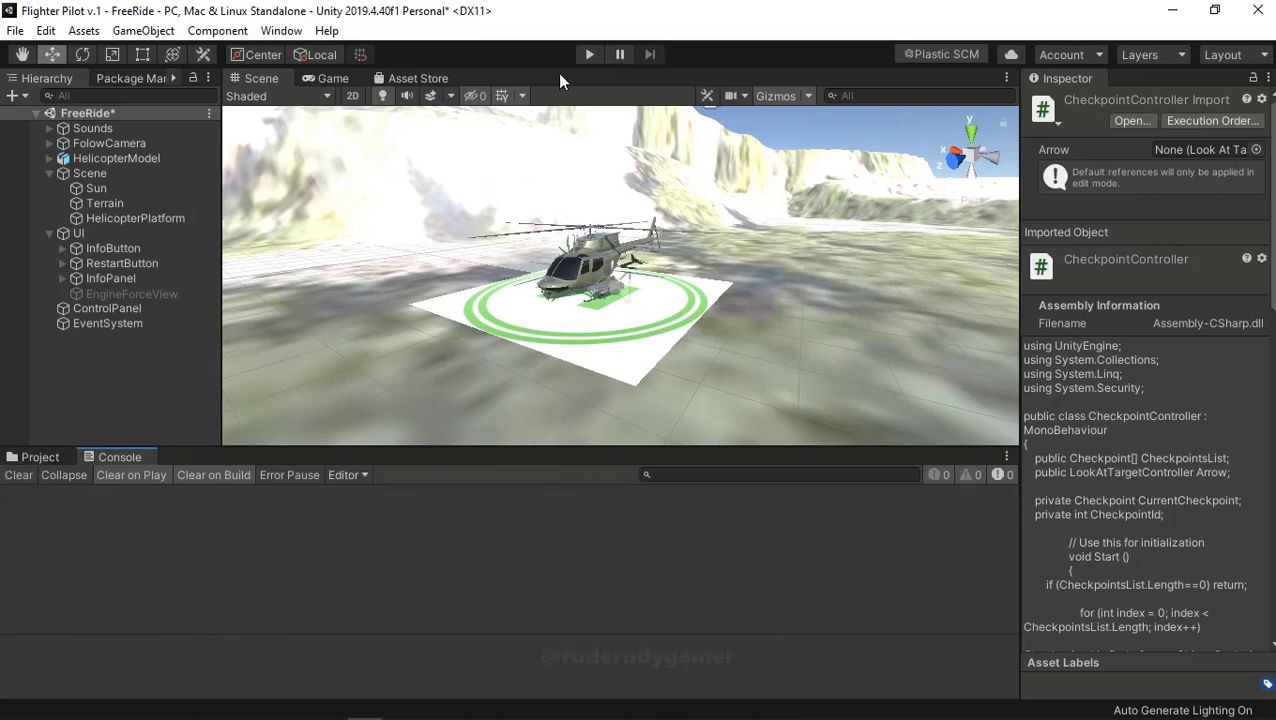
click(590, 56)
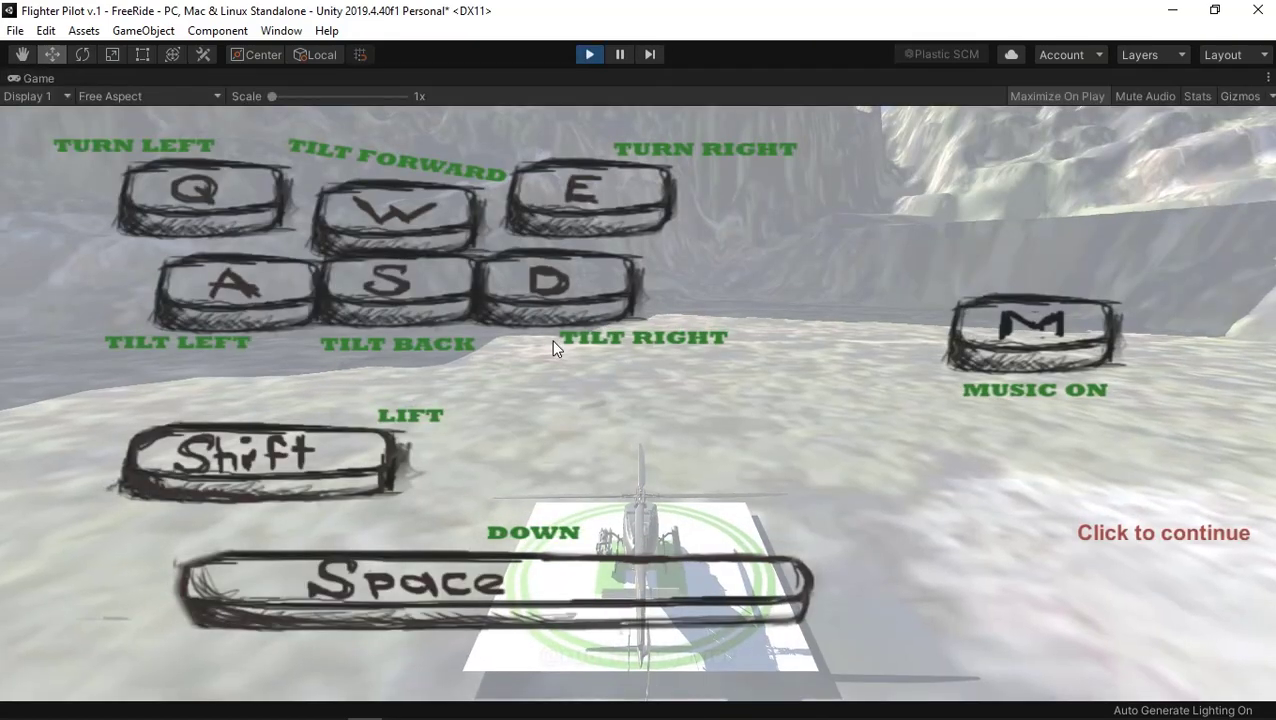
Dismiss the controls overlay, raise engine power with W to lift off, and turn right.
click(1120, 530)
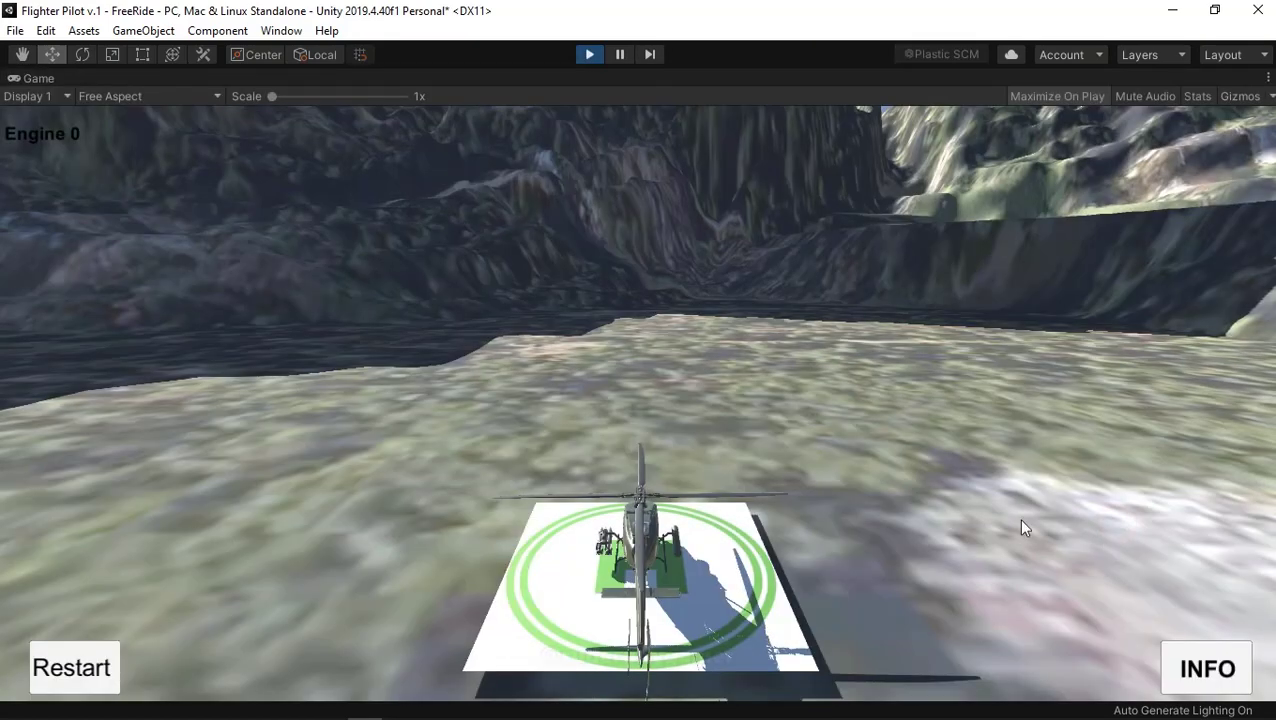
key(w)
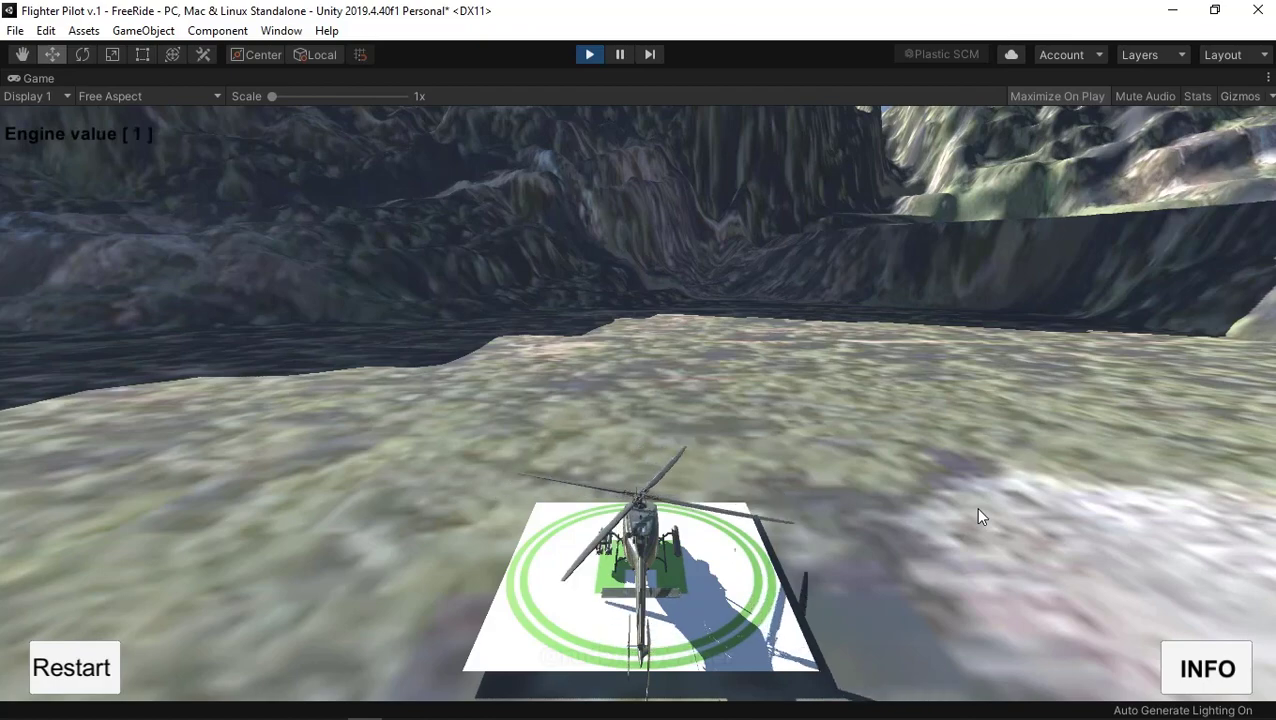
key(w)
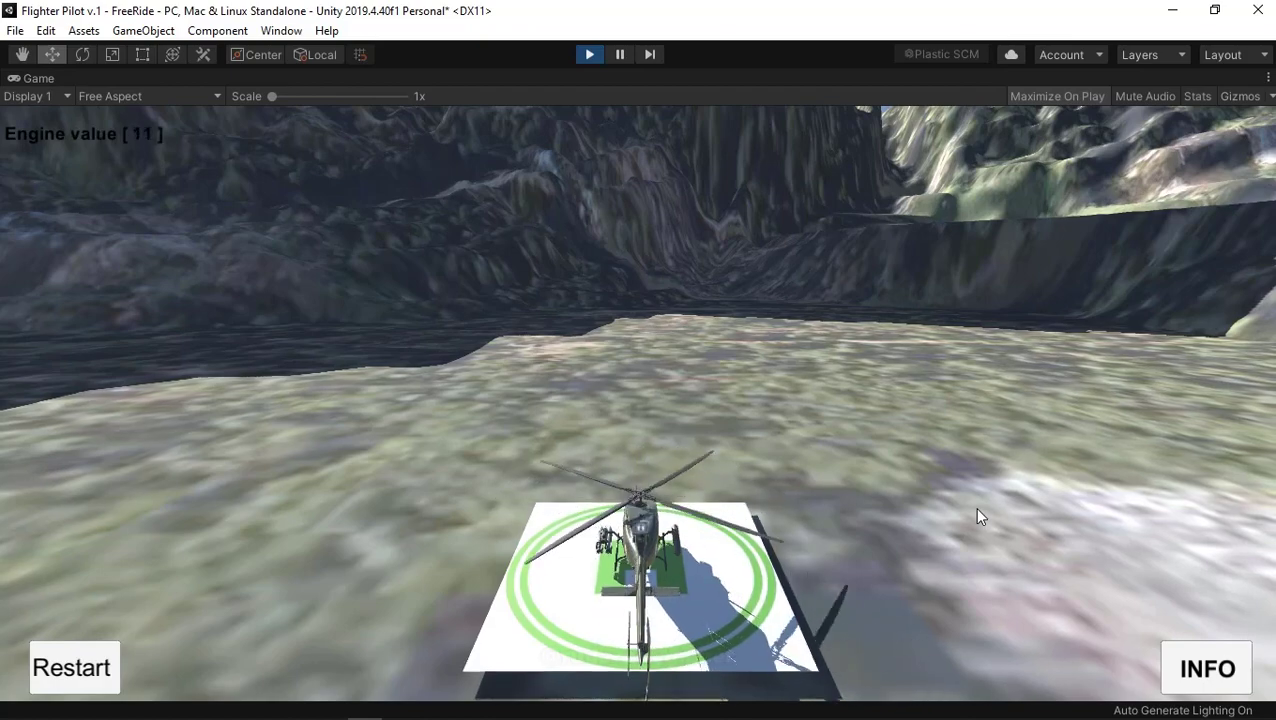
key(w)
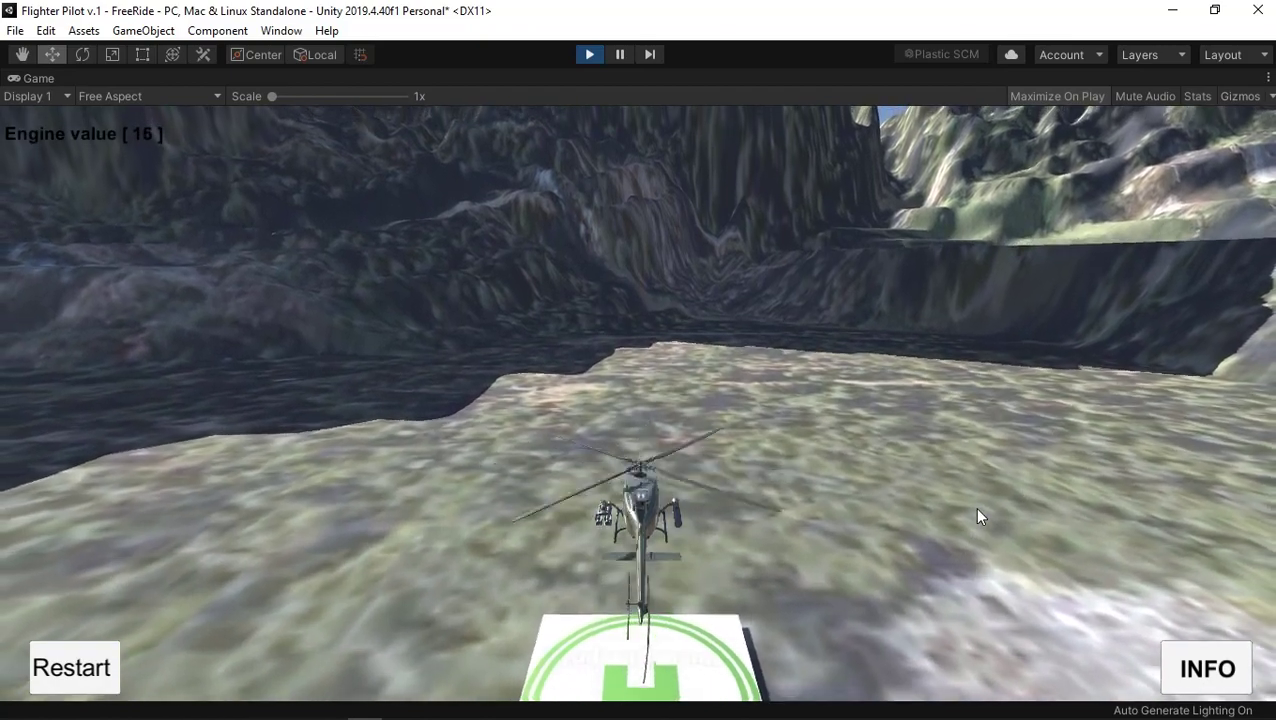
key(w)
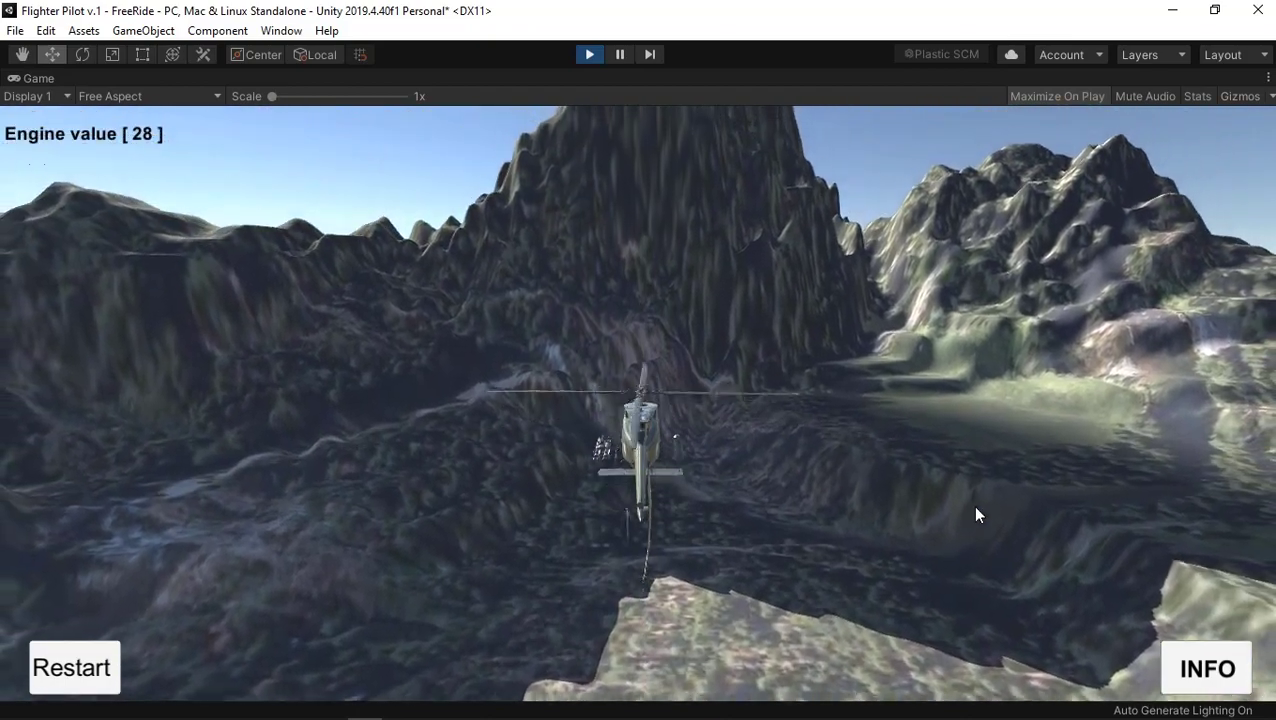
key(d)
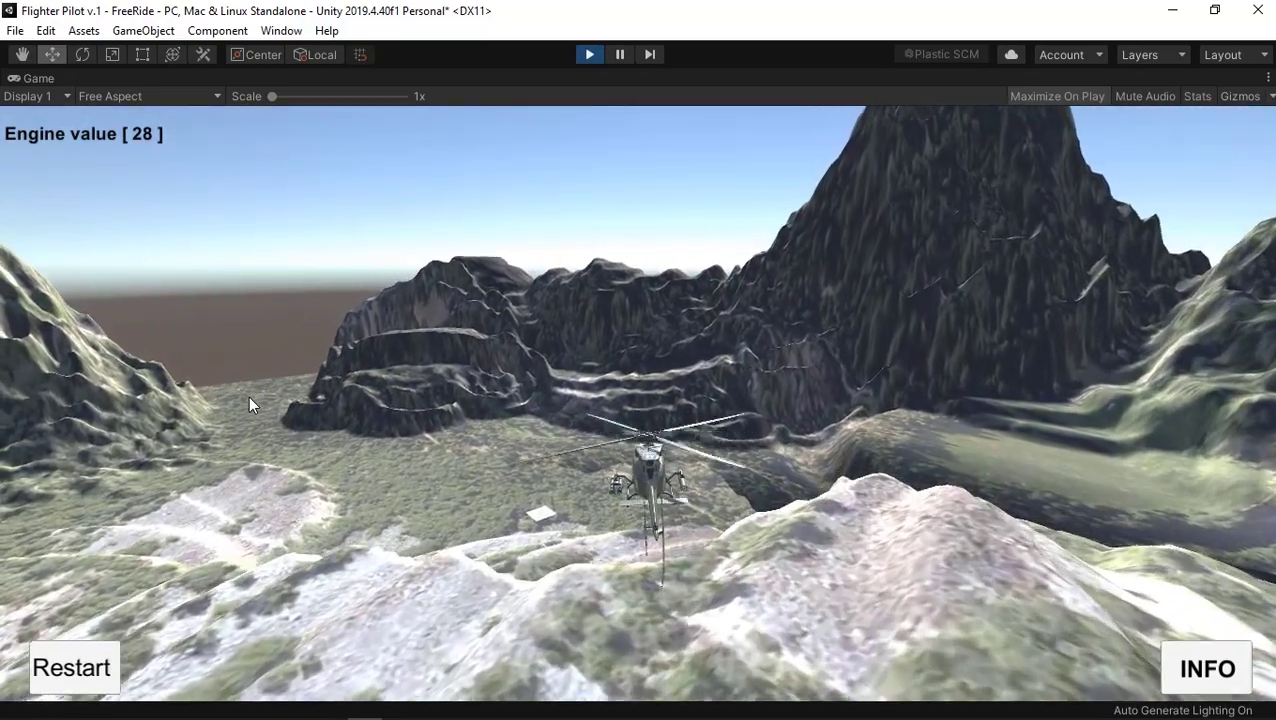
Lower engine power with S to descend, easing it to settle over the helipad.
key(s)
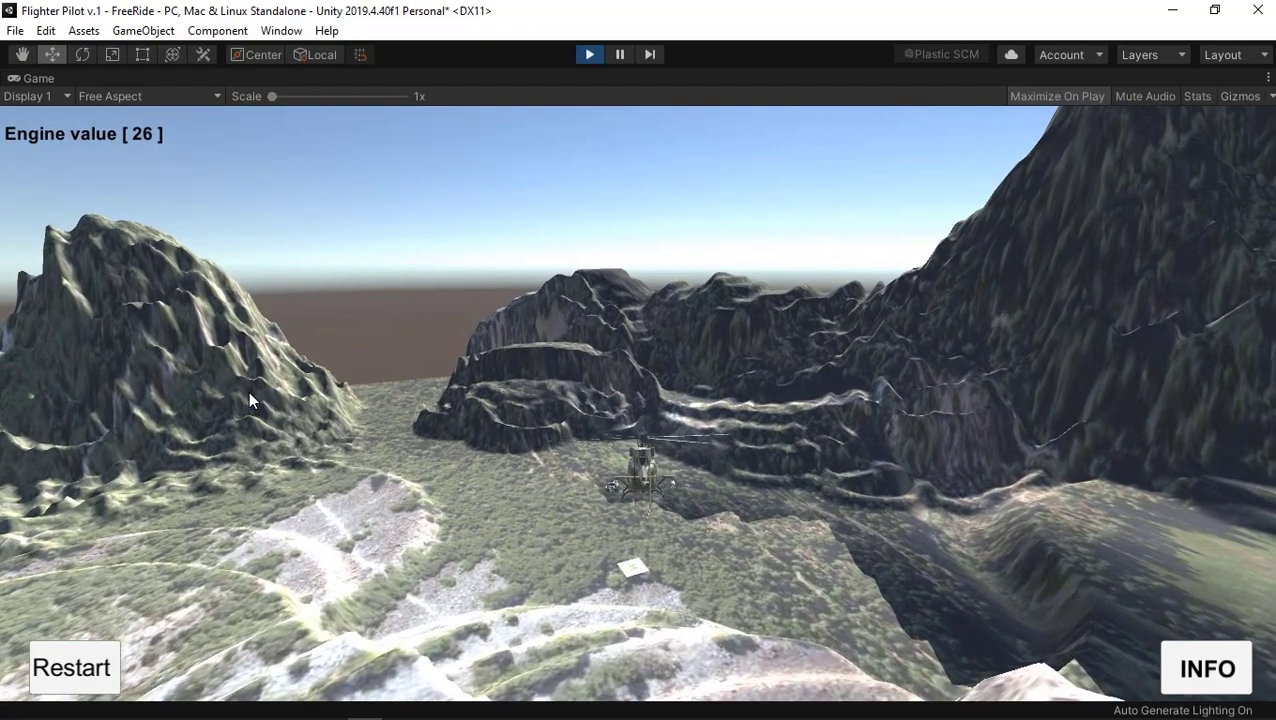
key(s)
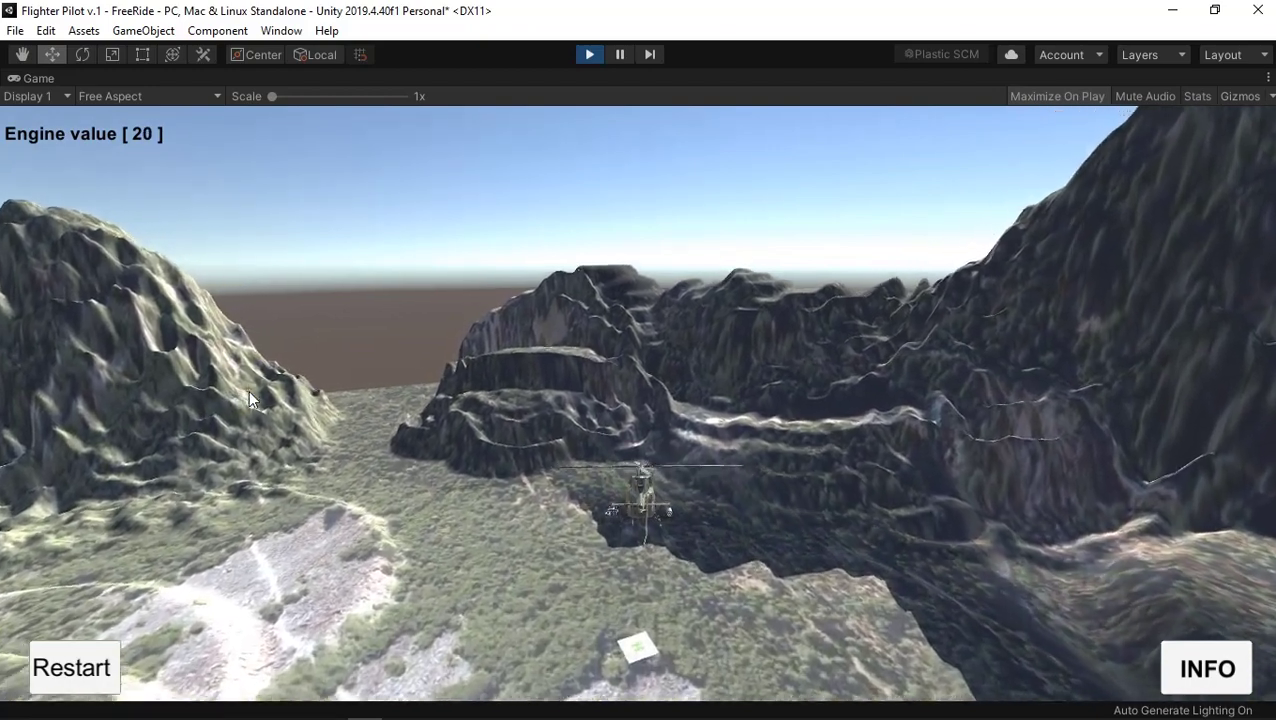
key(s)
key(s)
key(s)
key(s)
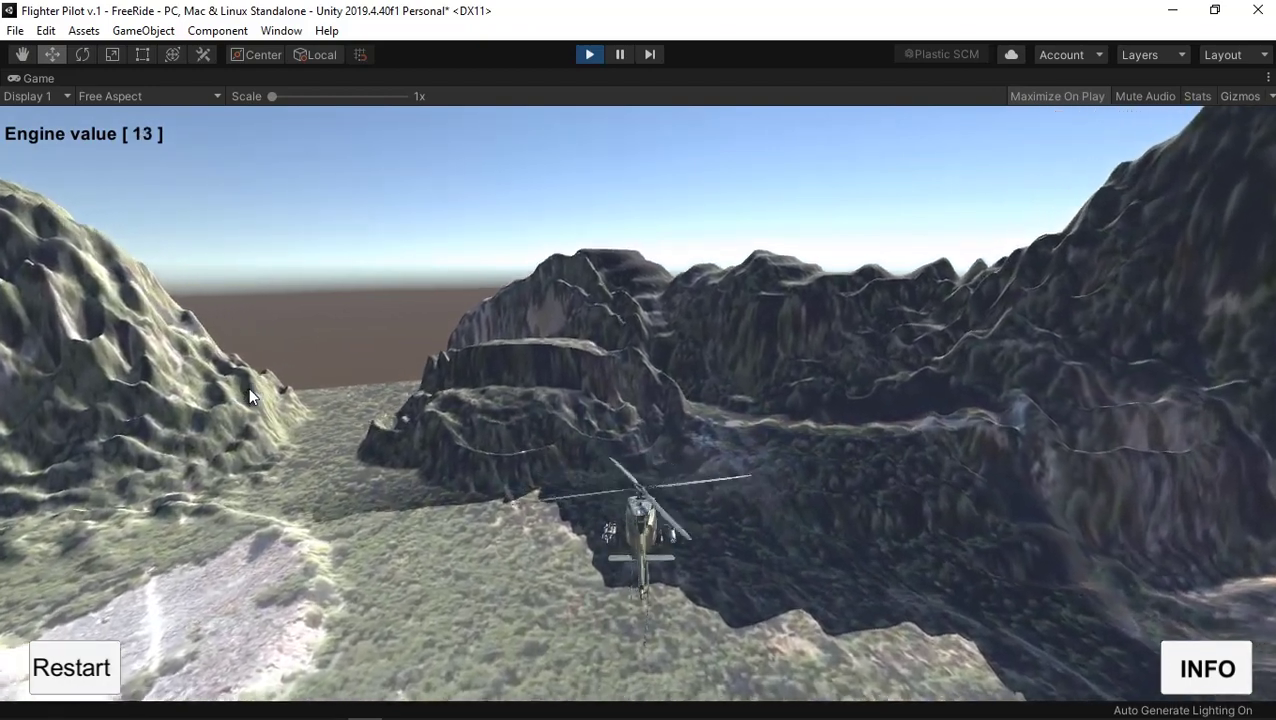
key(s)
key(s)
key(s)
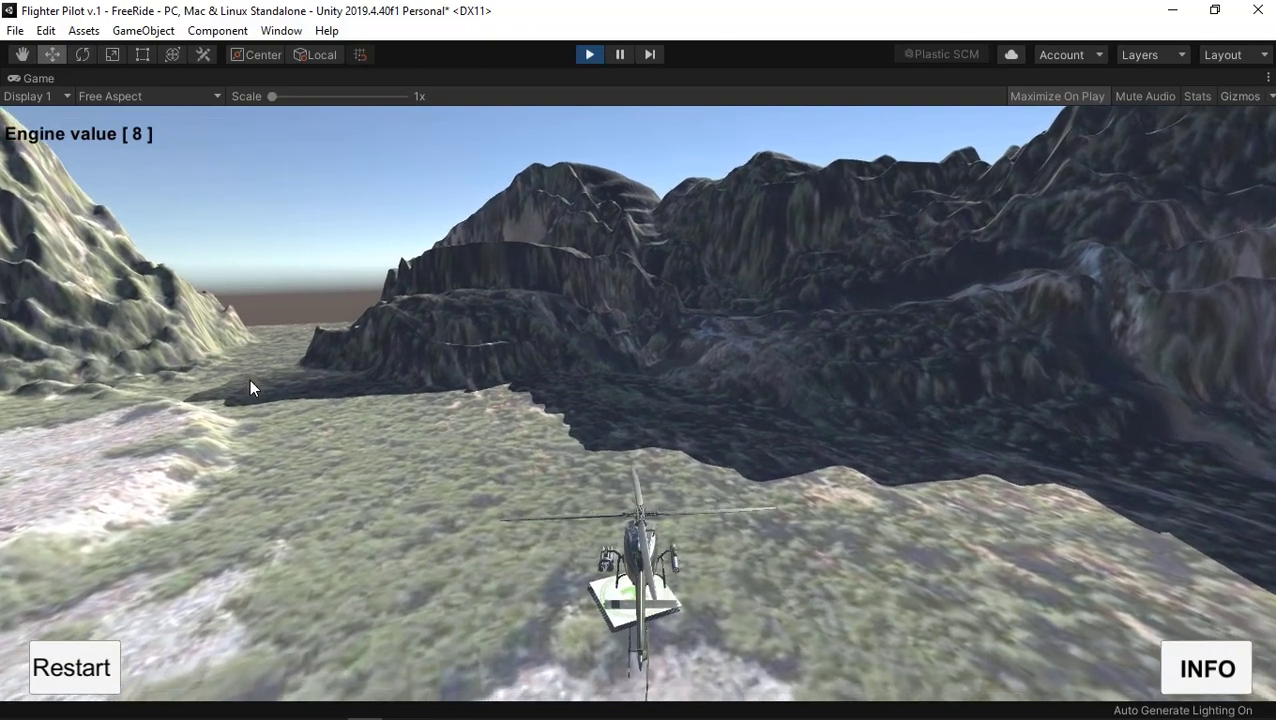
key(w)
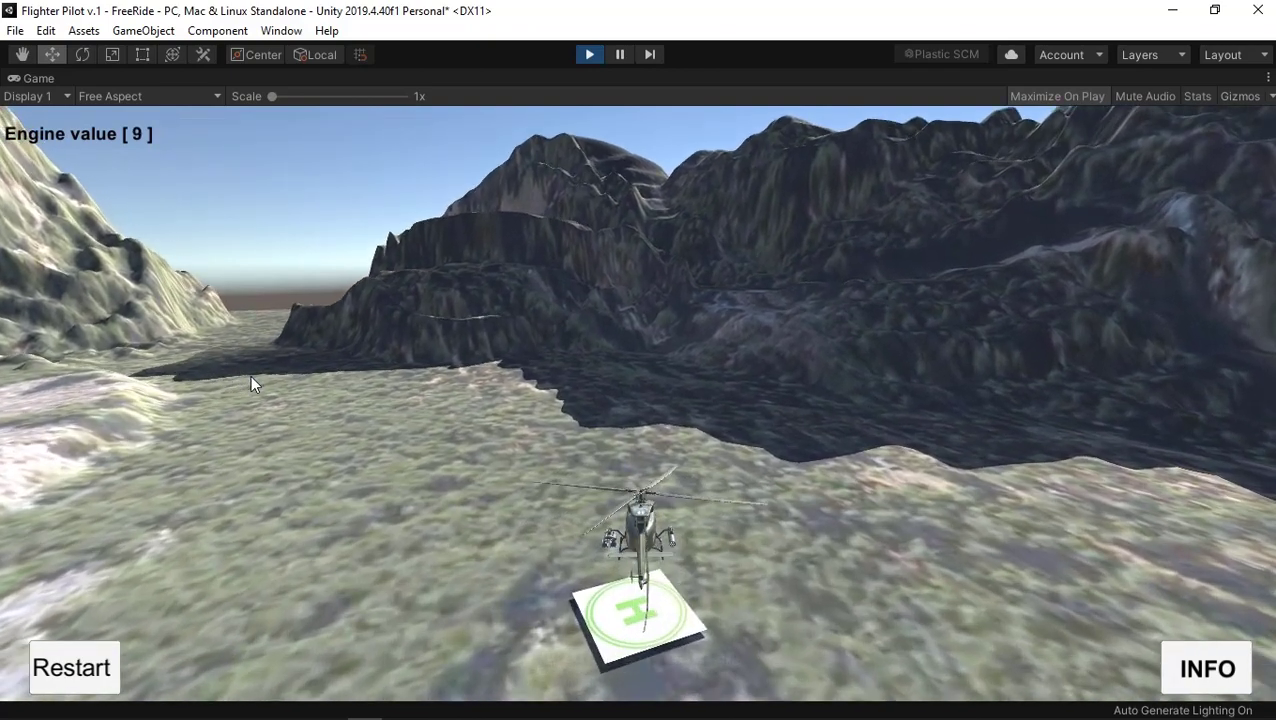
key(w)
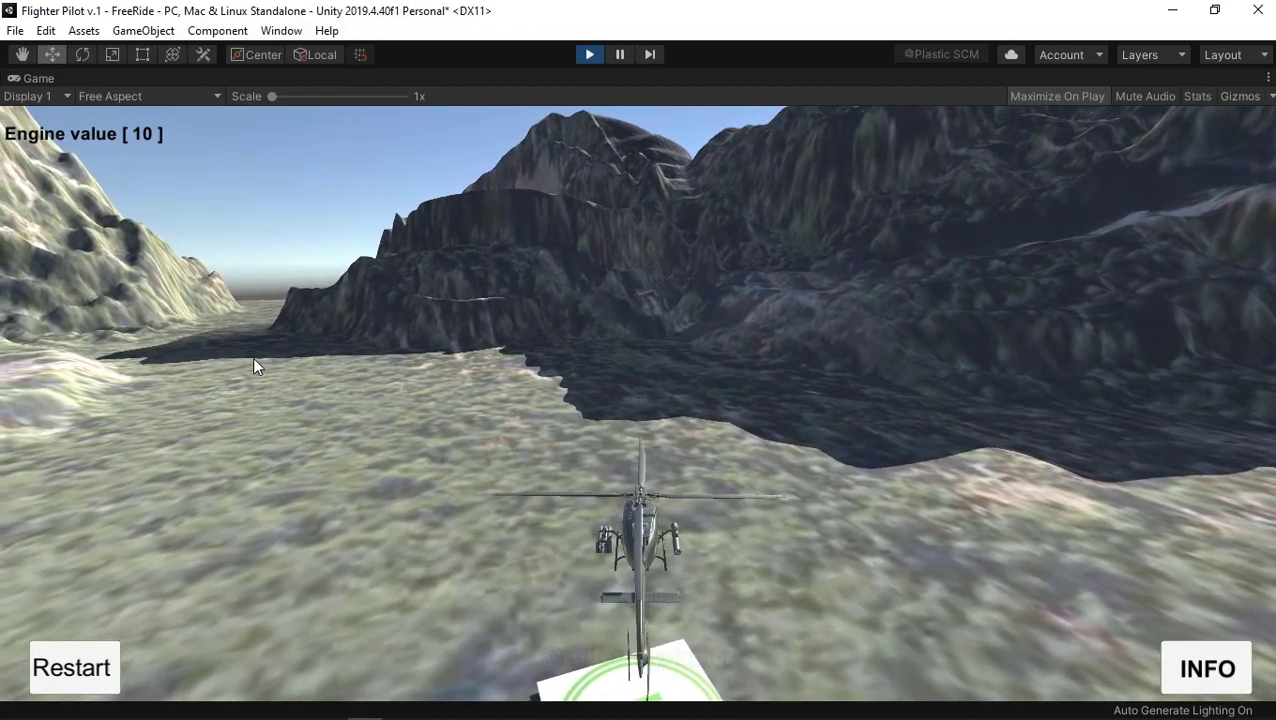
key(s)
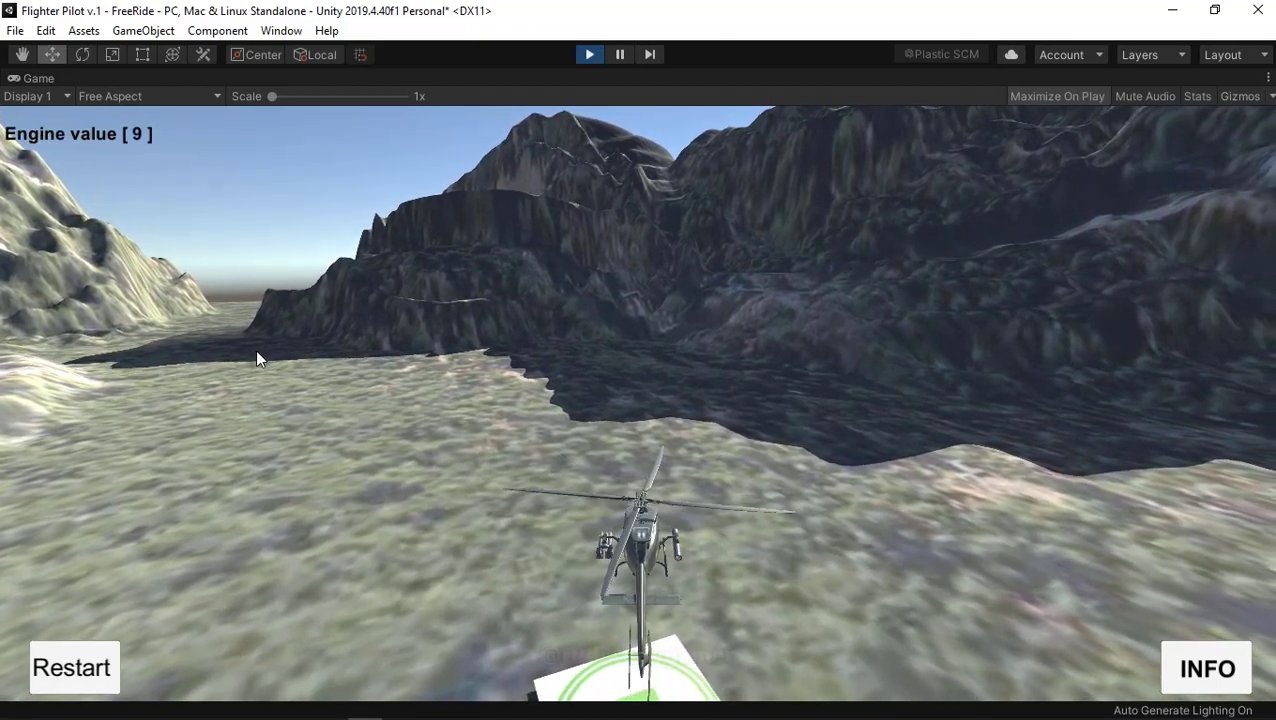